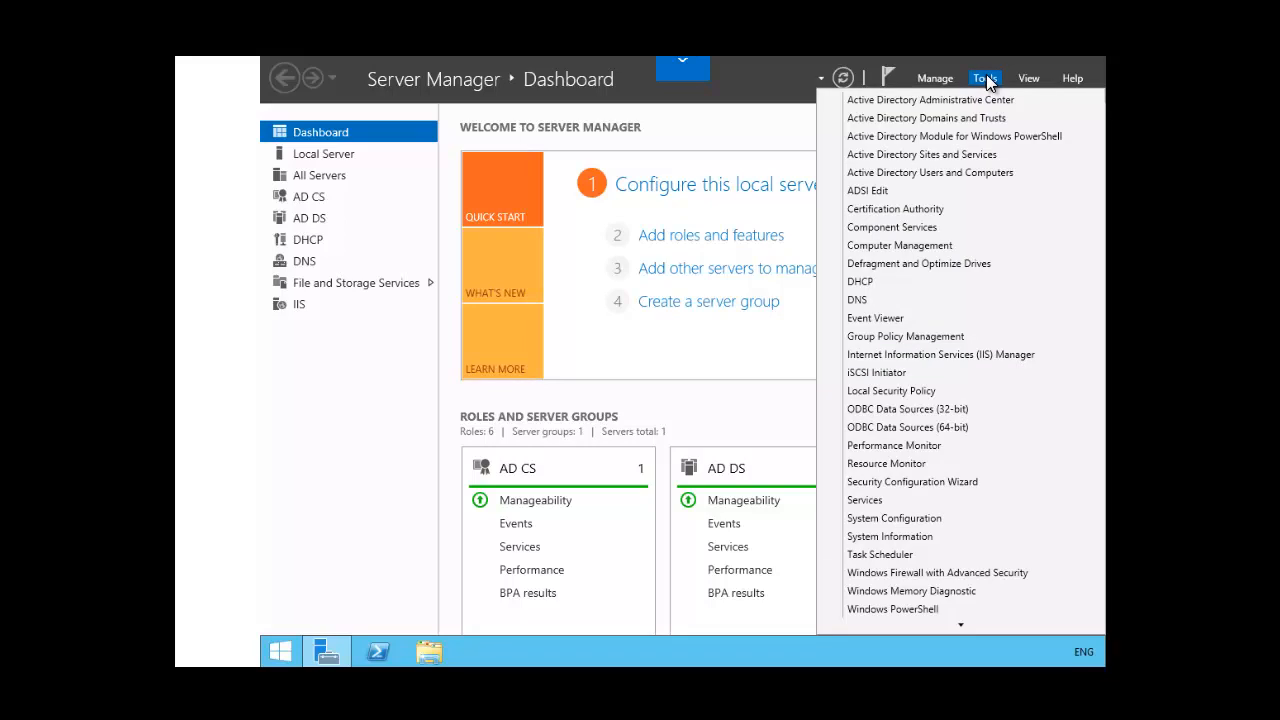
# Step: Open the Group Policy Management console and expand the Adatum.com forest down to the contents of the Adatum.com domain
pyautogui.click(912, 336)
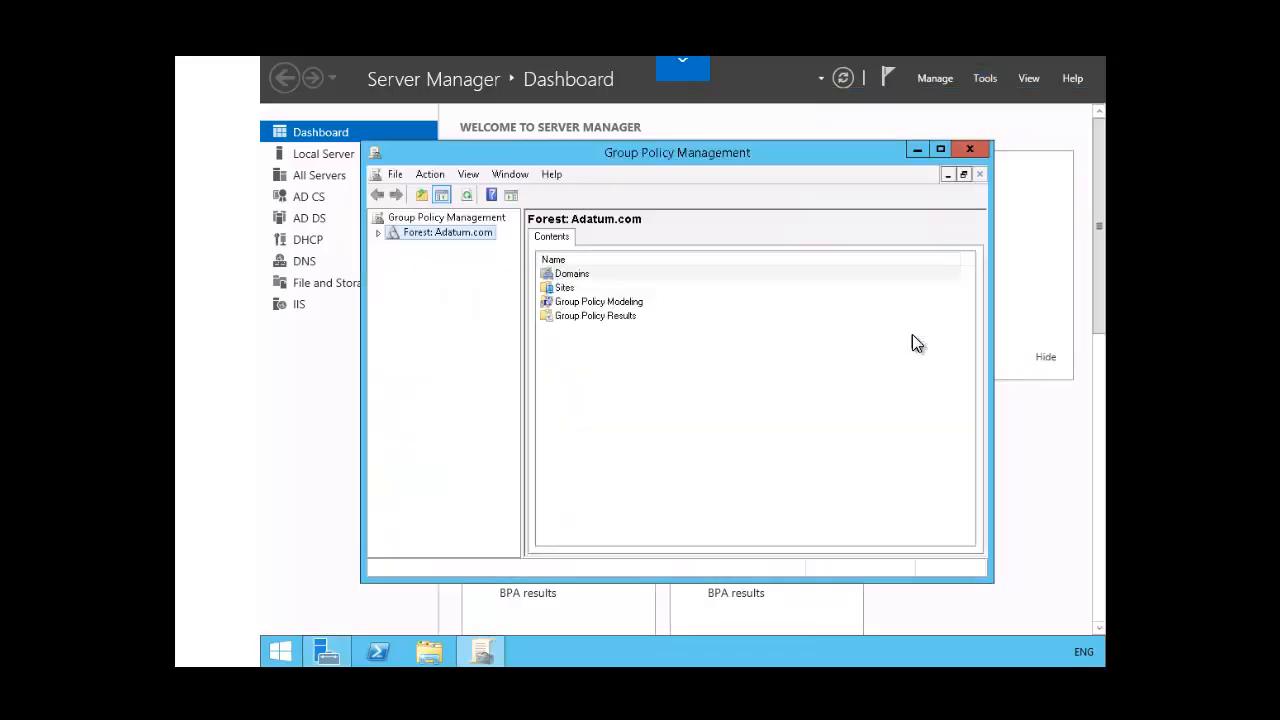
pyautogui.click(378, 233)
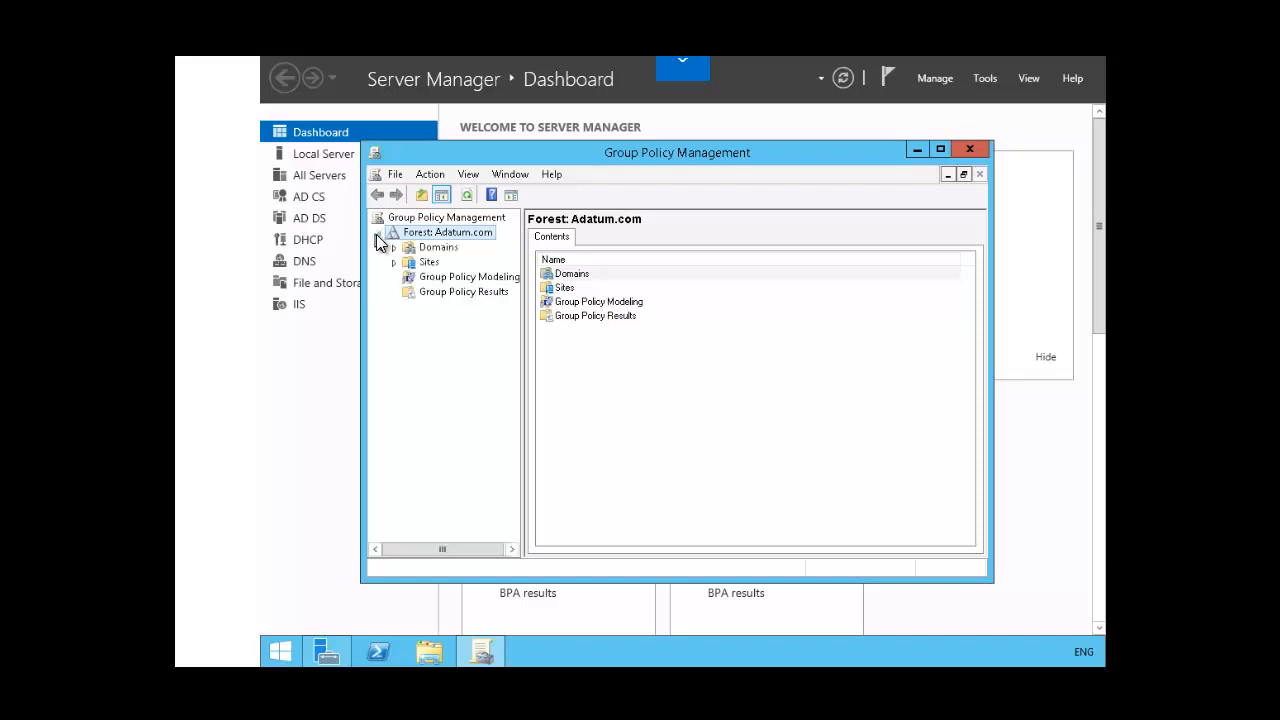
pyautogui.click(394, 248)
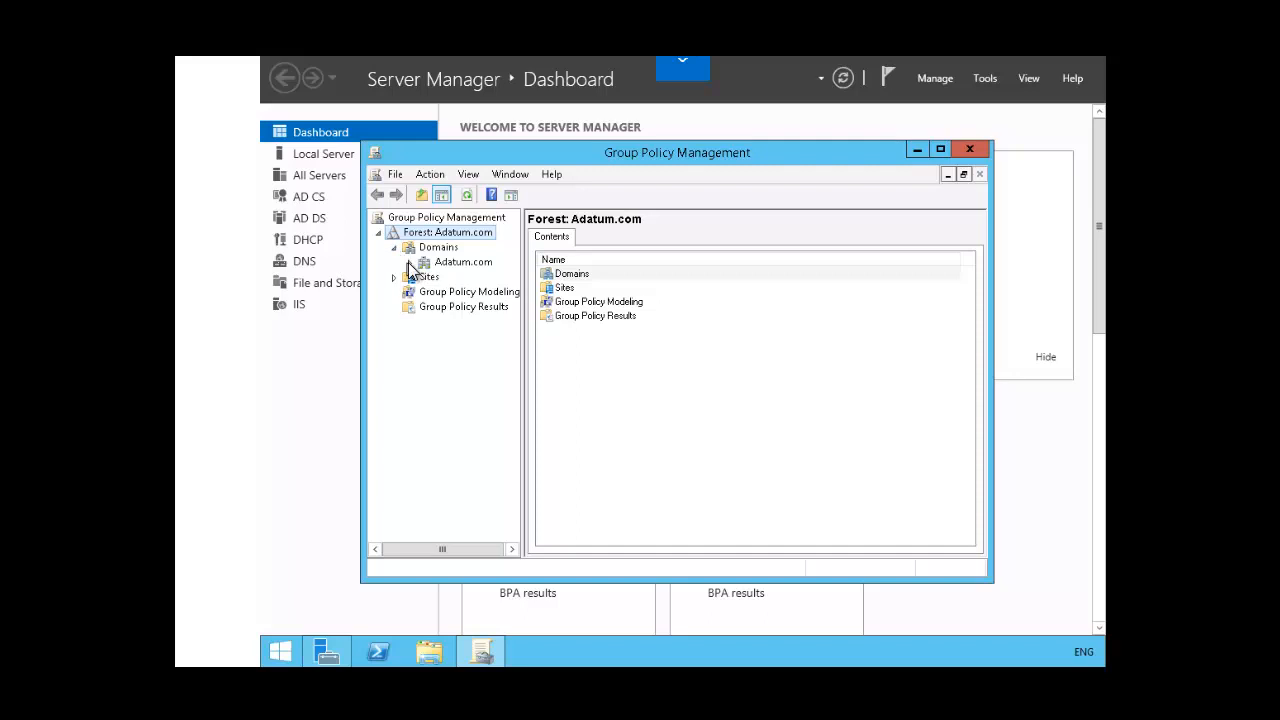
pyautogui.click(410, 262)
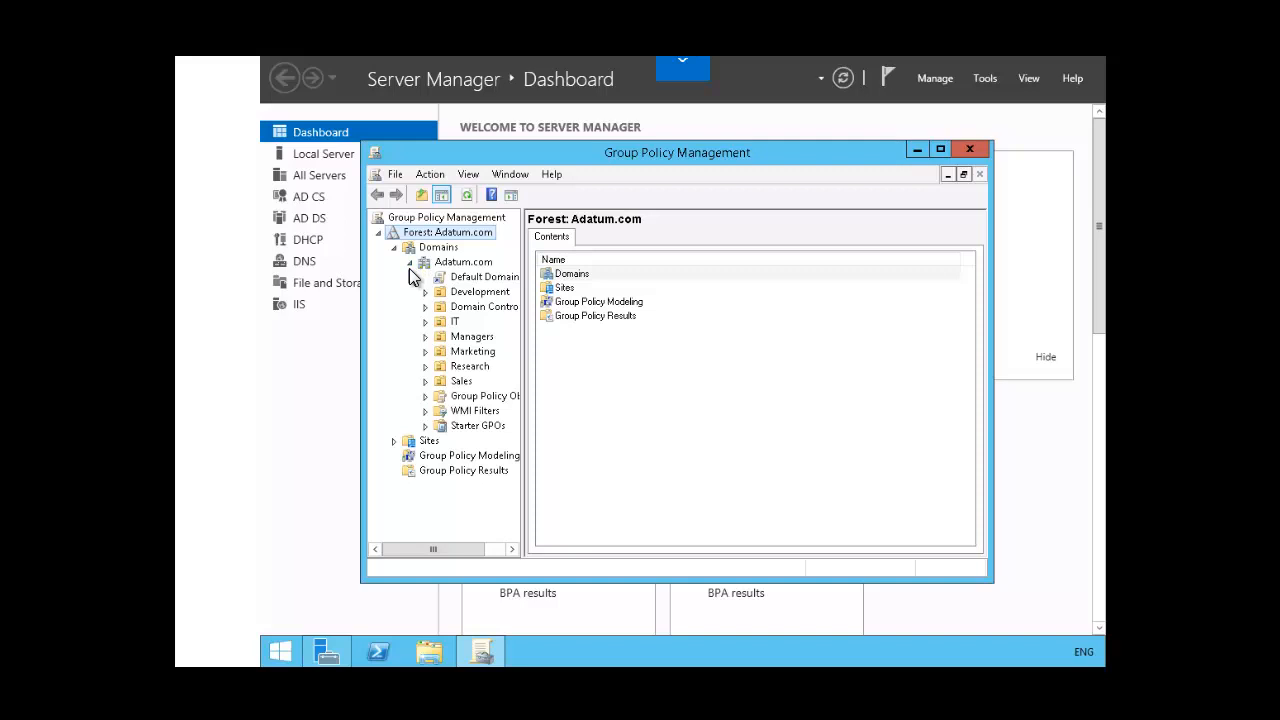
# Step: Create a new Group Policy Object named "preference settings" in the Adatum.com domain, without a source starter GPO
pyautogui.rightClick(488, 401)
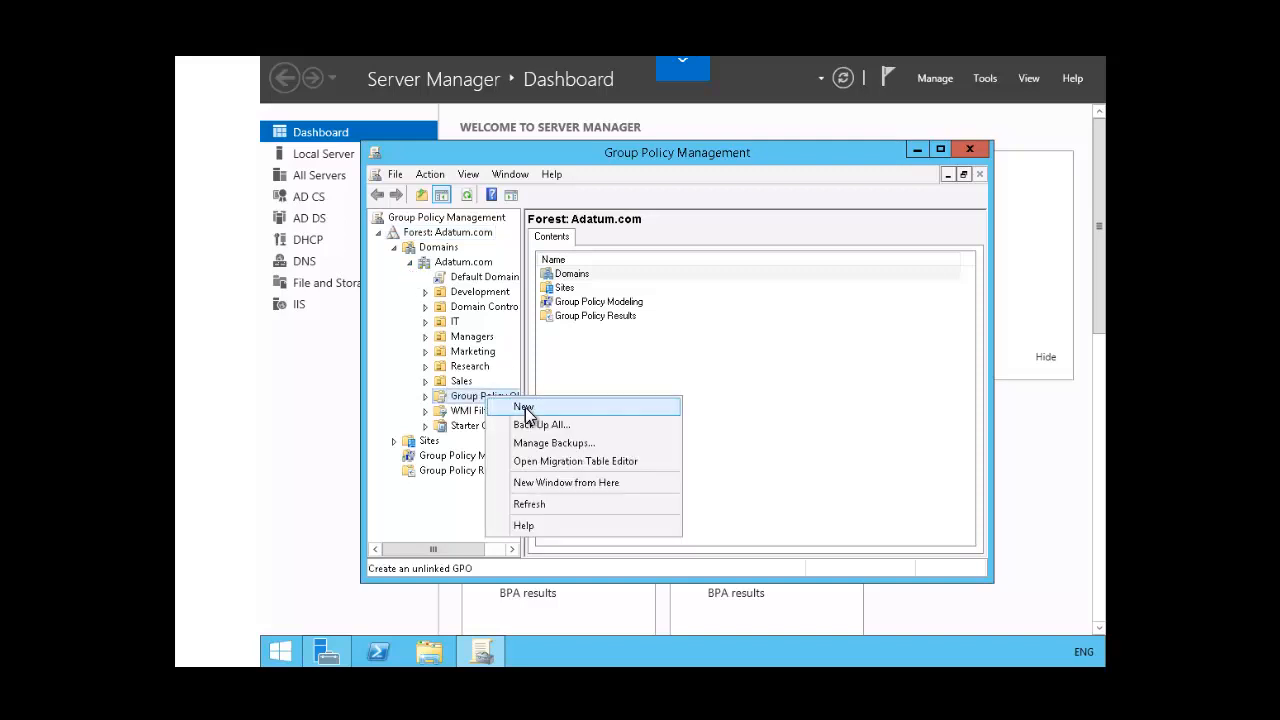
pyautogui.click(525, 408)
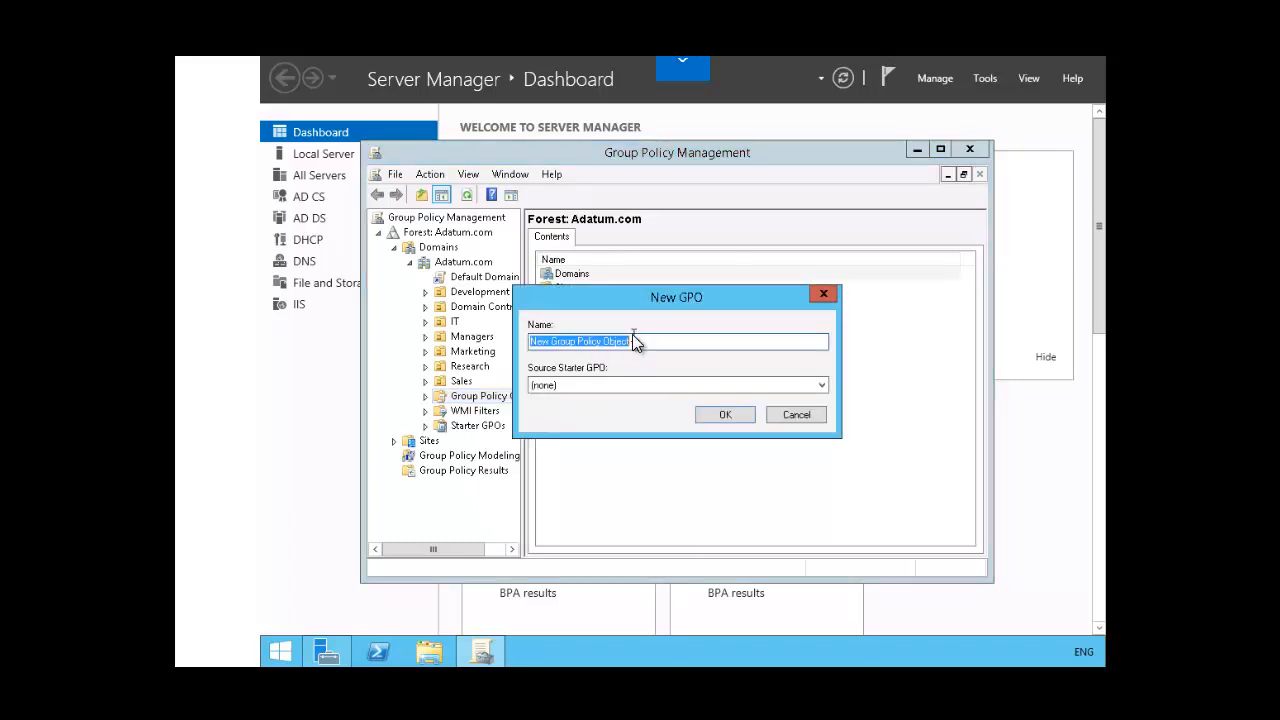
pyautogui.write('pr')
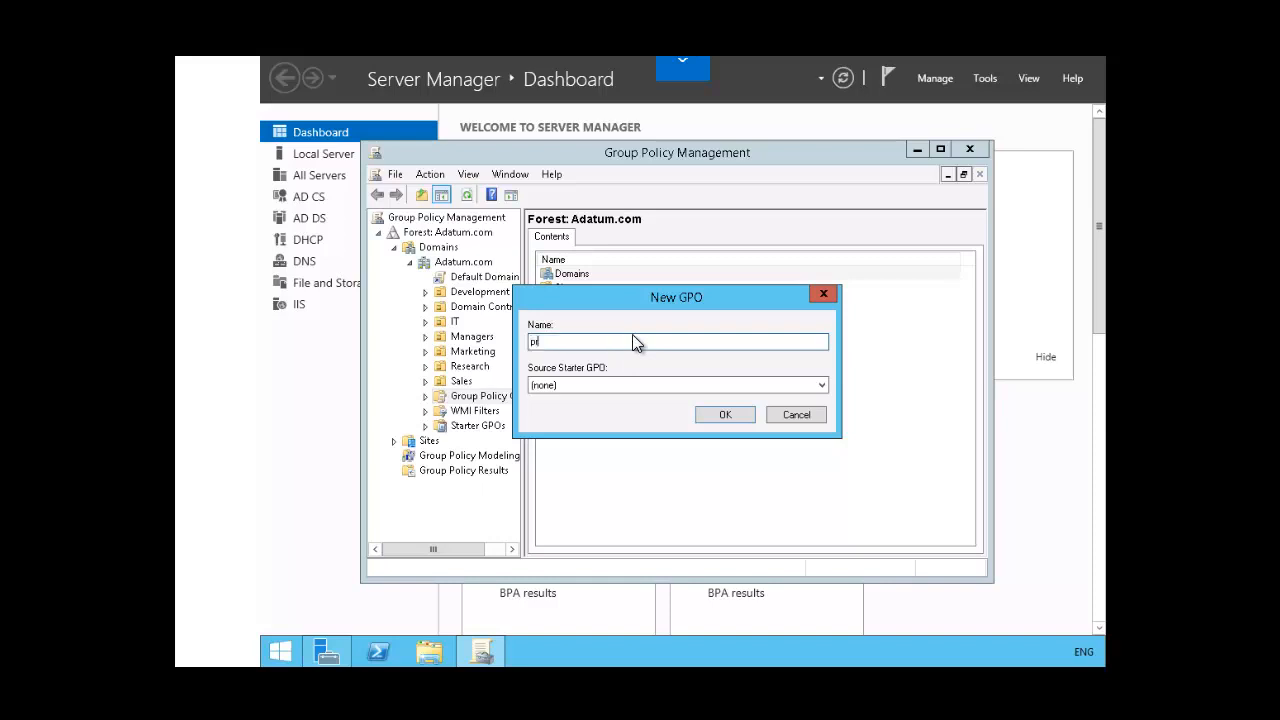
pyautogui.write('eference settings')
pyautogui.click(712, 414)
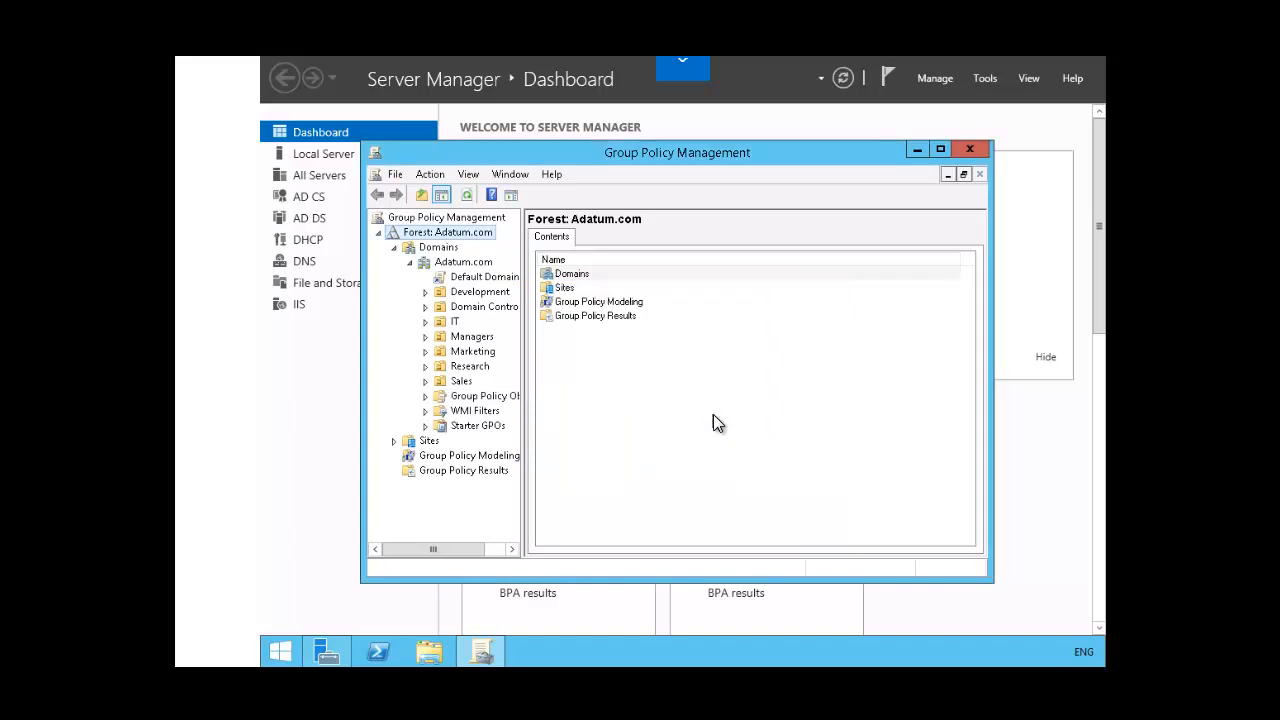
# Step: Open the "preference settings" GPO for editing and go to Windows Settings under the User Configuration preferences
pyautogui.click(425, 398)
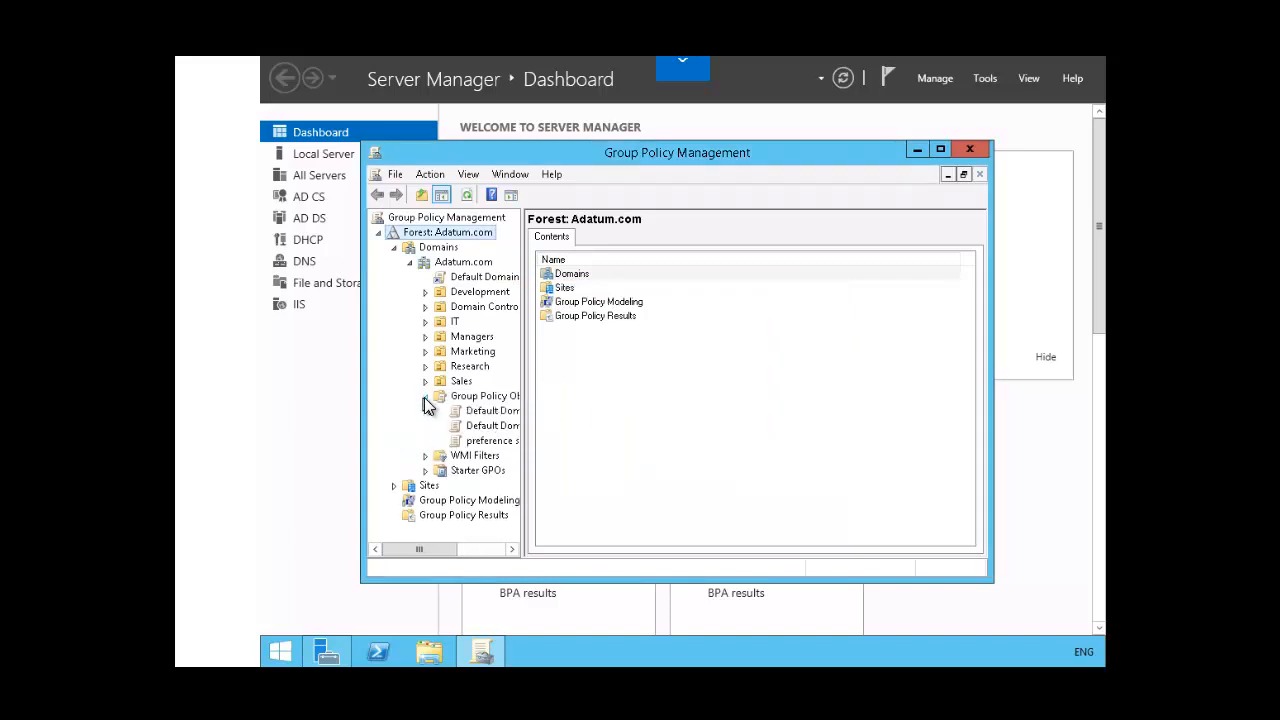
pyautogui.rightClick(484, 445)
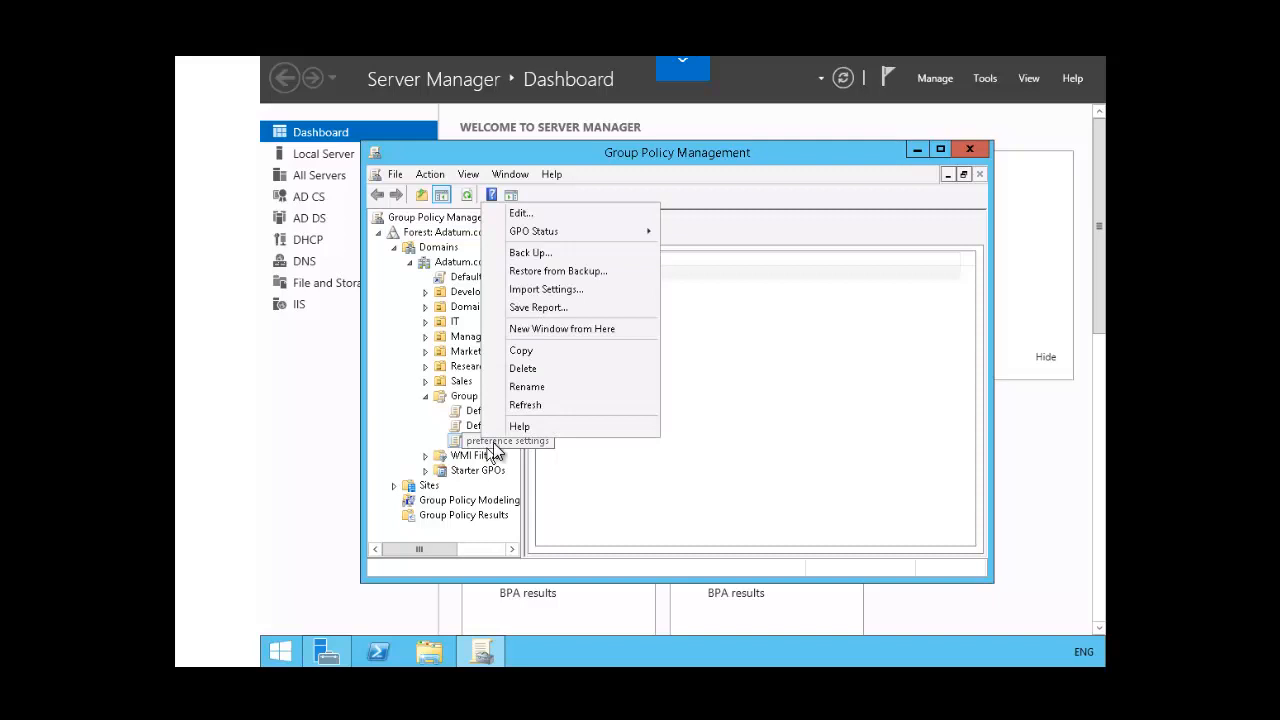
pyautogui.click(530, 216)
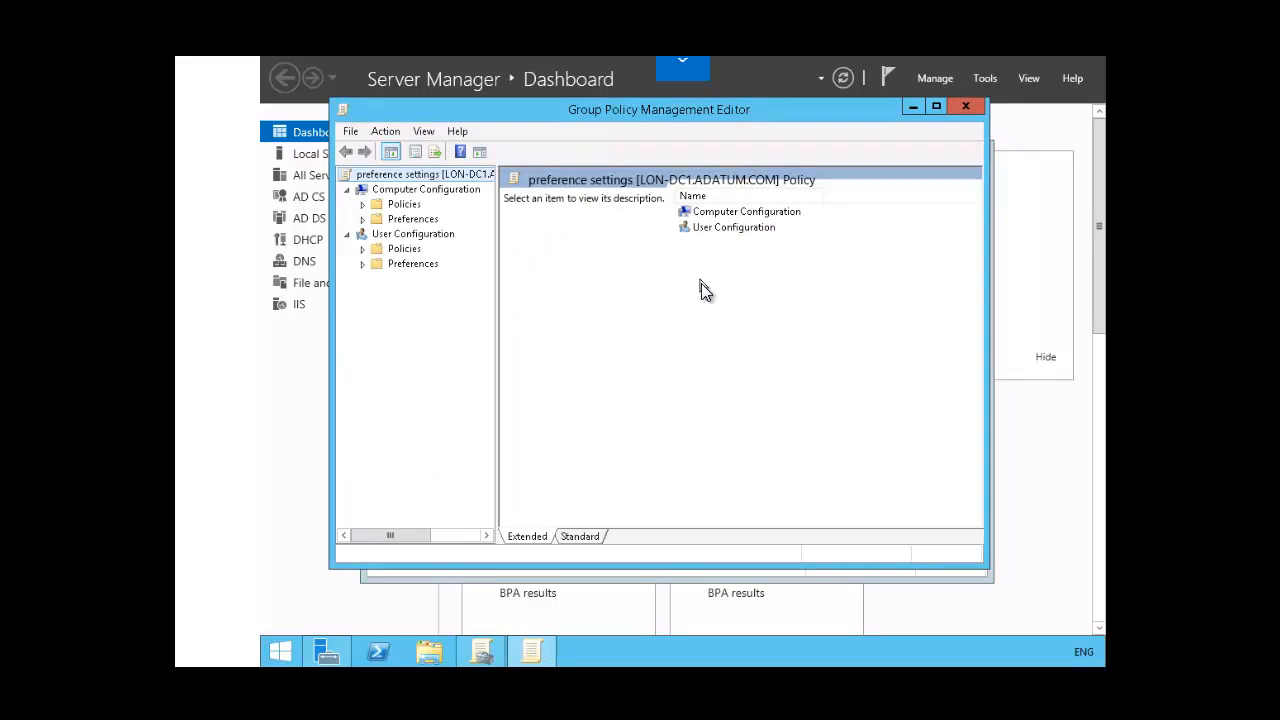
pyautogui.doubleClick(705, 228)
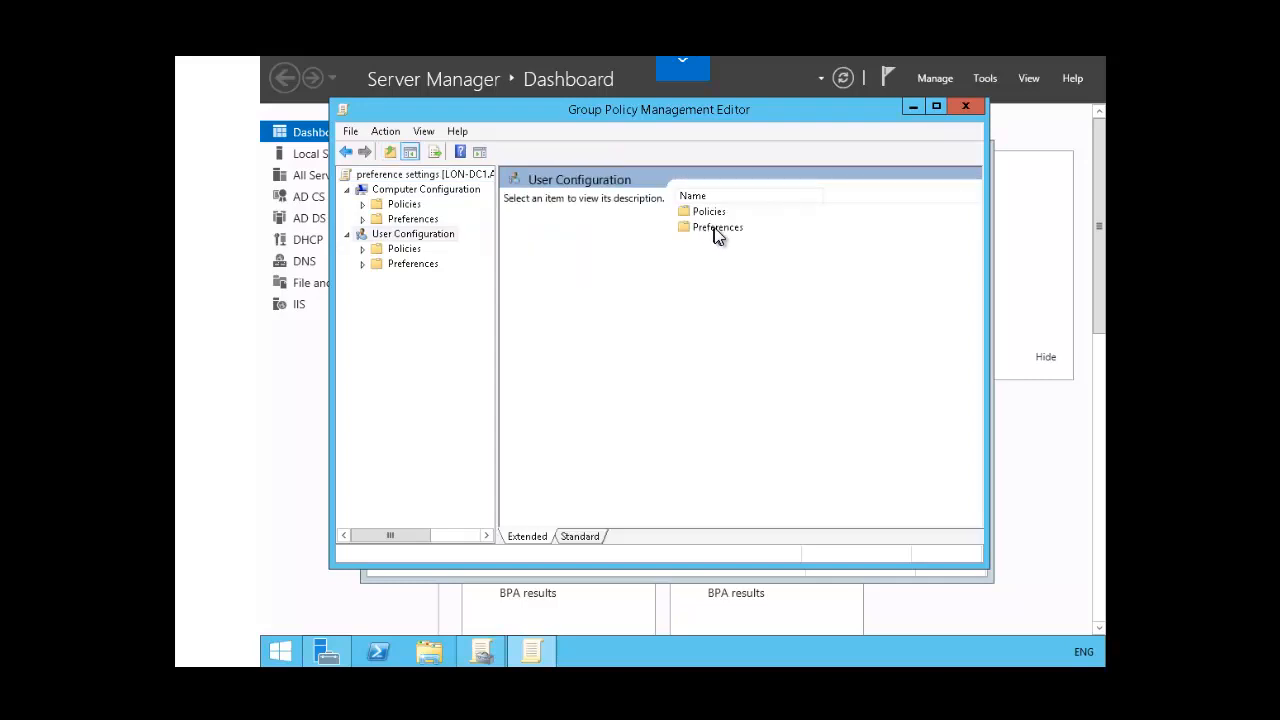
pyautogui.doubleClick(715, 228)
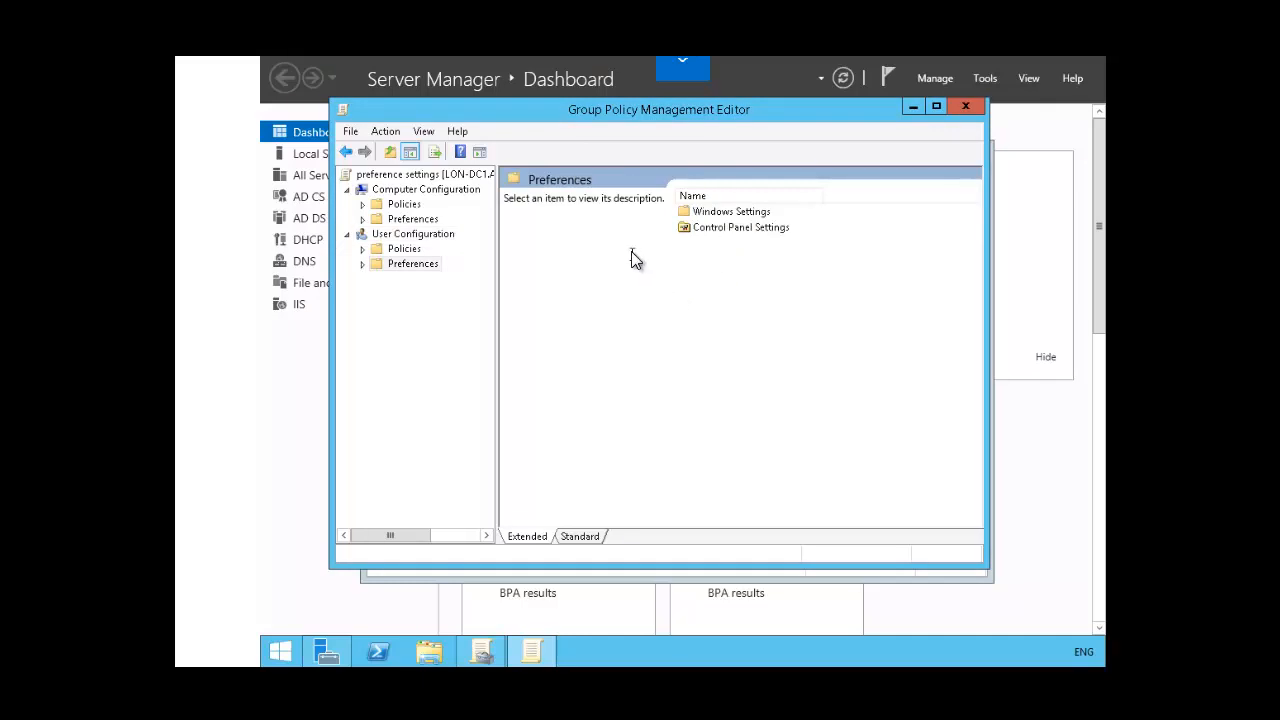
pyautogui.doubleClick(712, 213)
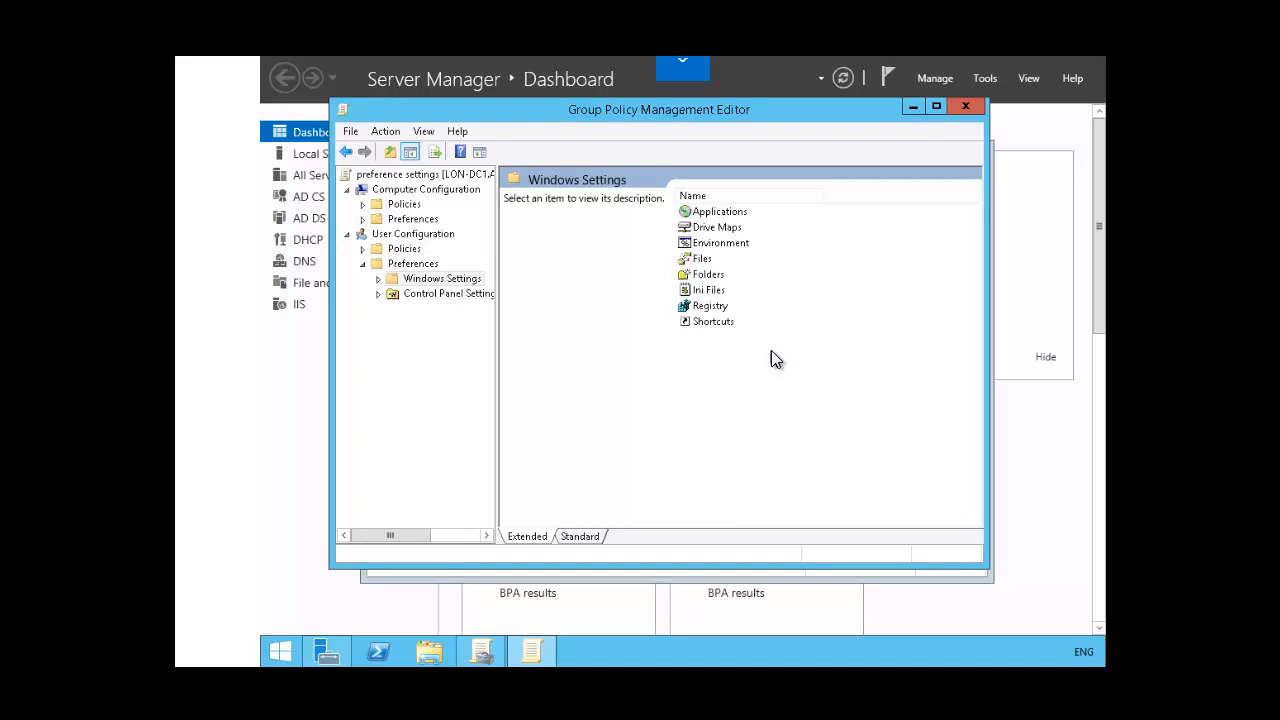
# Step: Add the SOFTWARE key of HKEY_LOCAL_MACHINE from the local computer to the Registry preferences using the Registry Wizard
pyautogui.rightClick(700, 312)
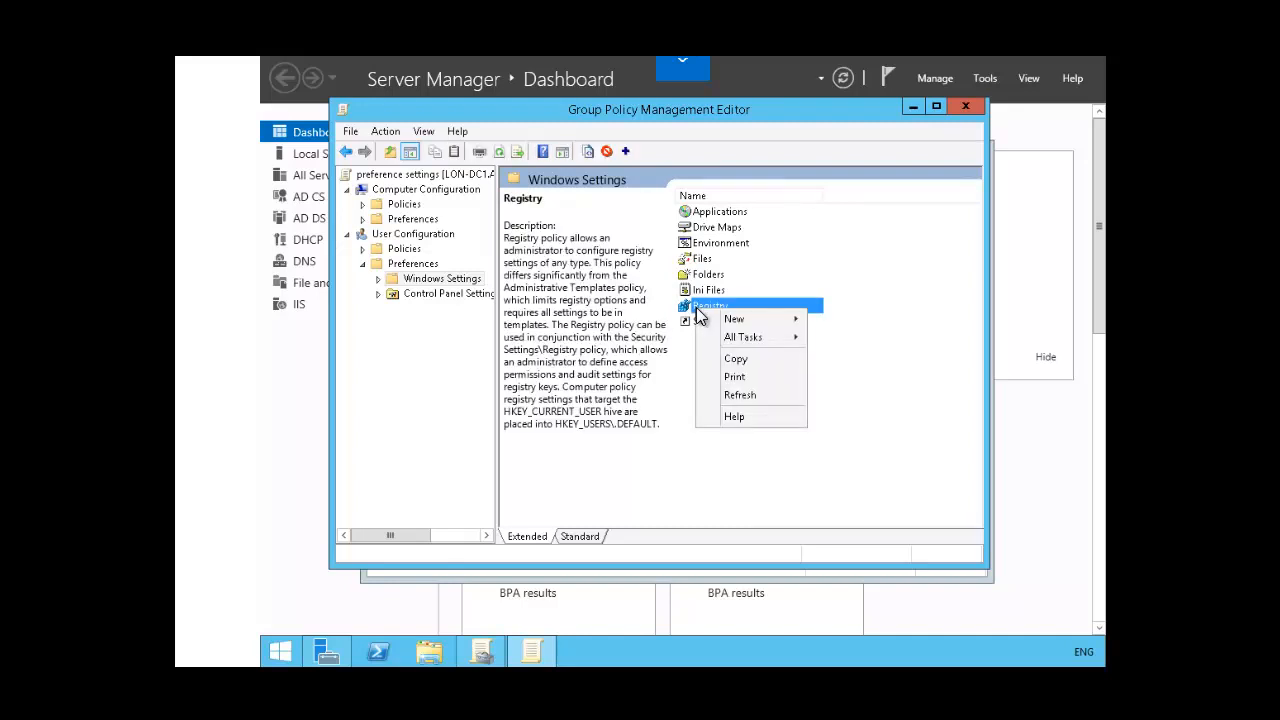
pyautogui.moveTo(754, 321)
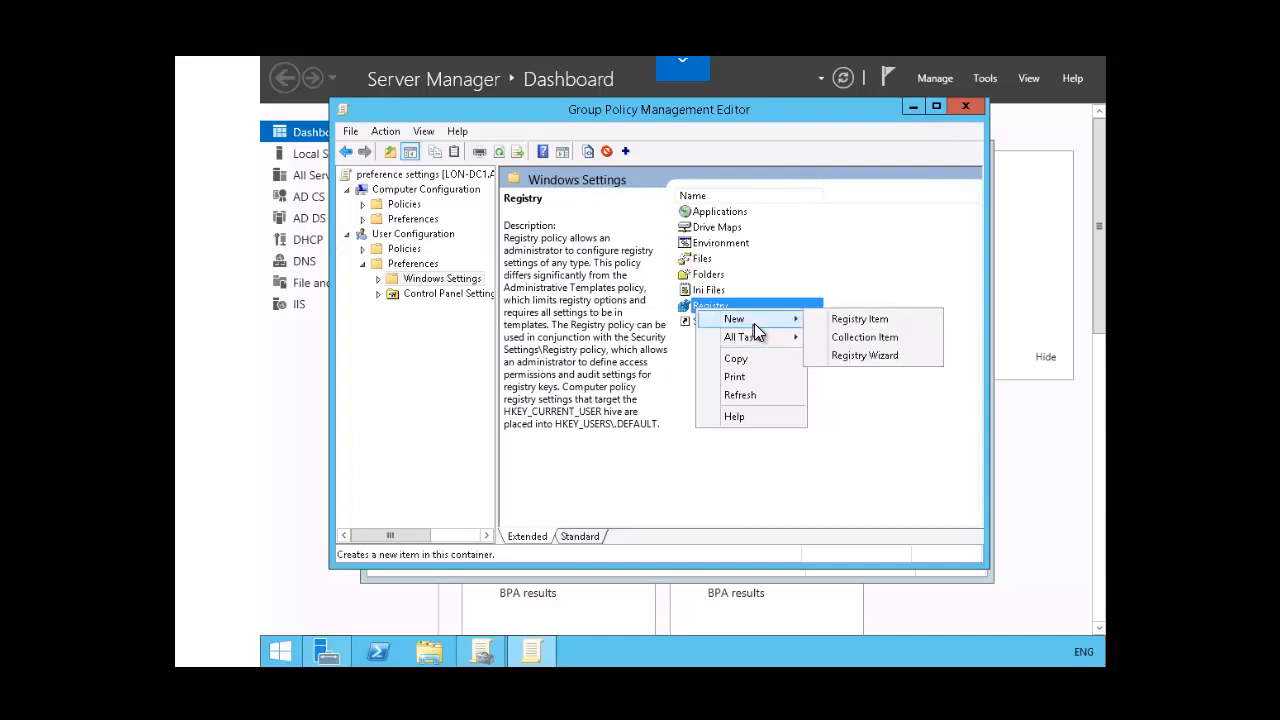
pyautogui.click(884, 360)
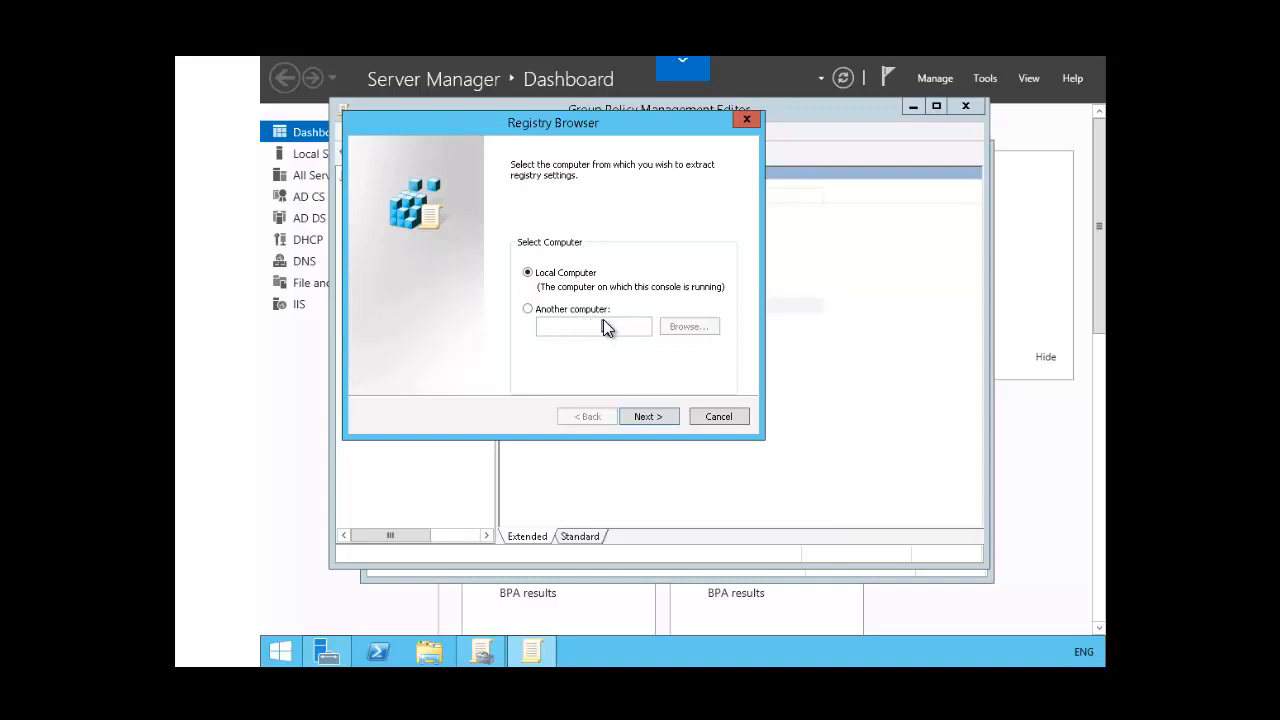
pyautogui.click(652, 416)
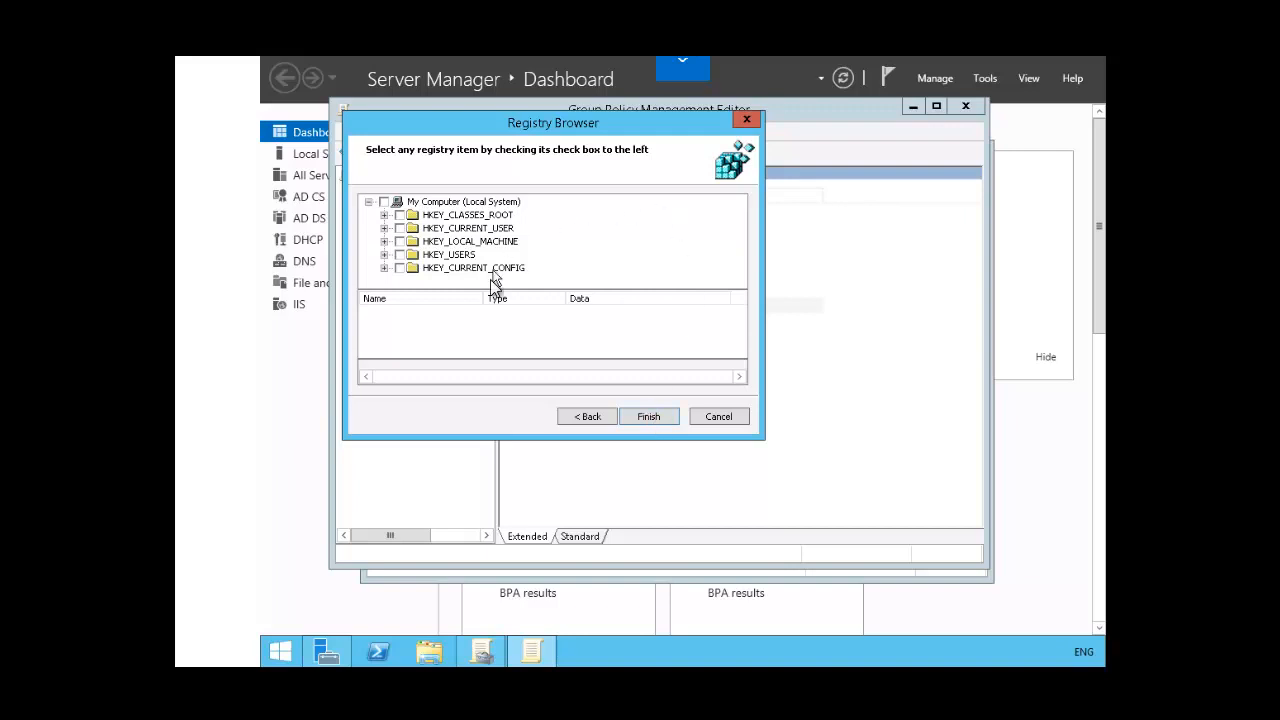
pyautogui.click(385, 242)
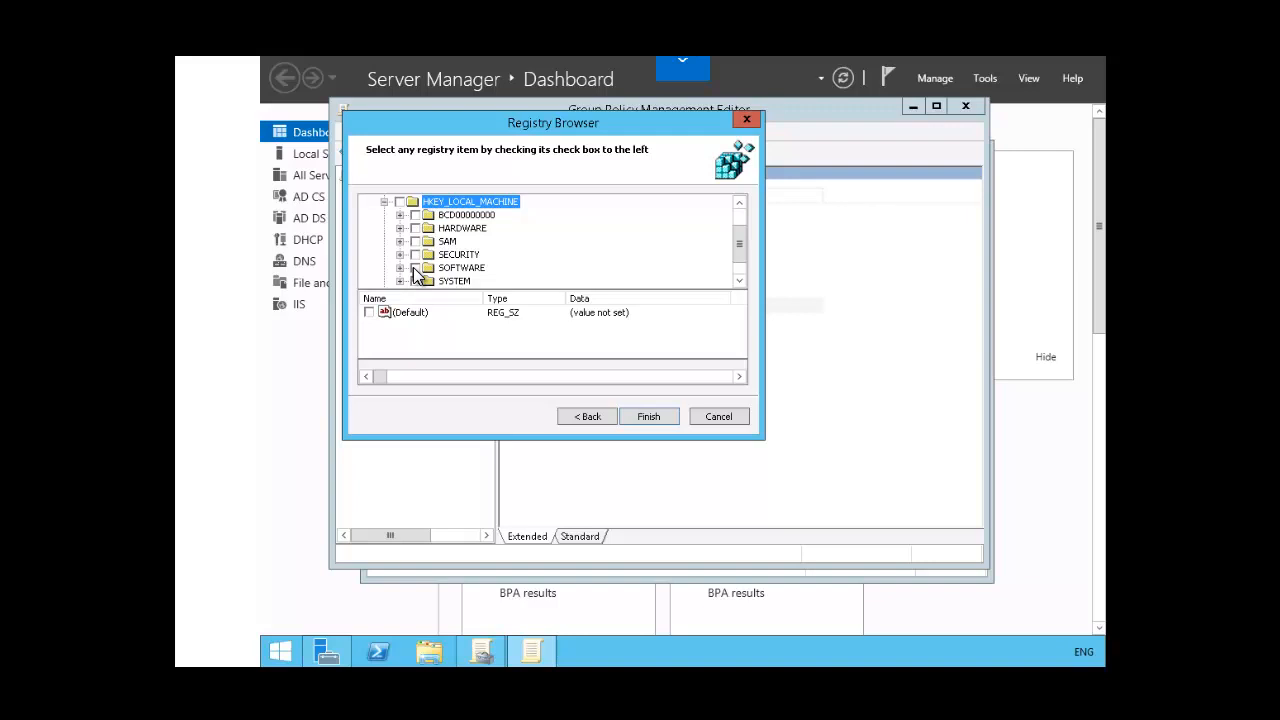
pyautogui.click(416, 269)
pyautogui.click(646, 417)
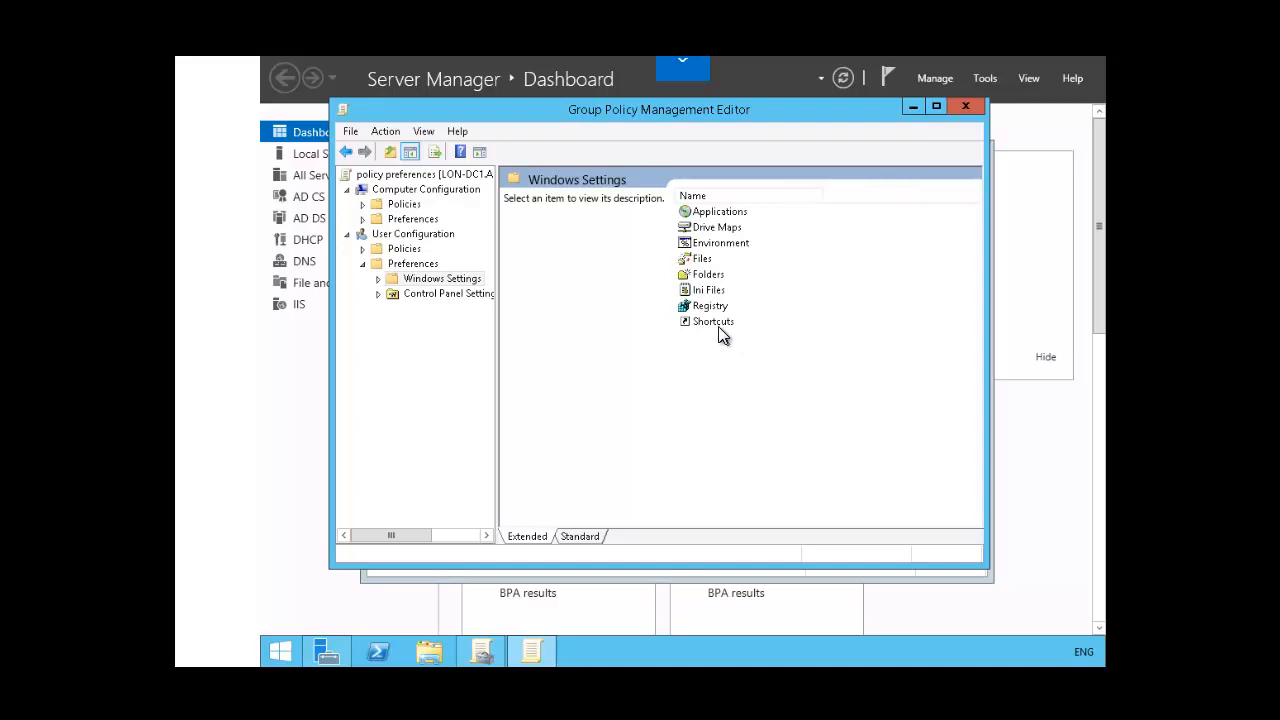
# Step: Start a new shortcut preference item and examine the choices for its action and location
pyautogui.rightClick(714, 331)
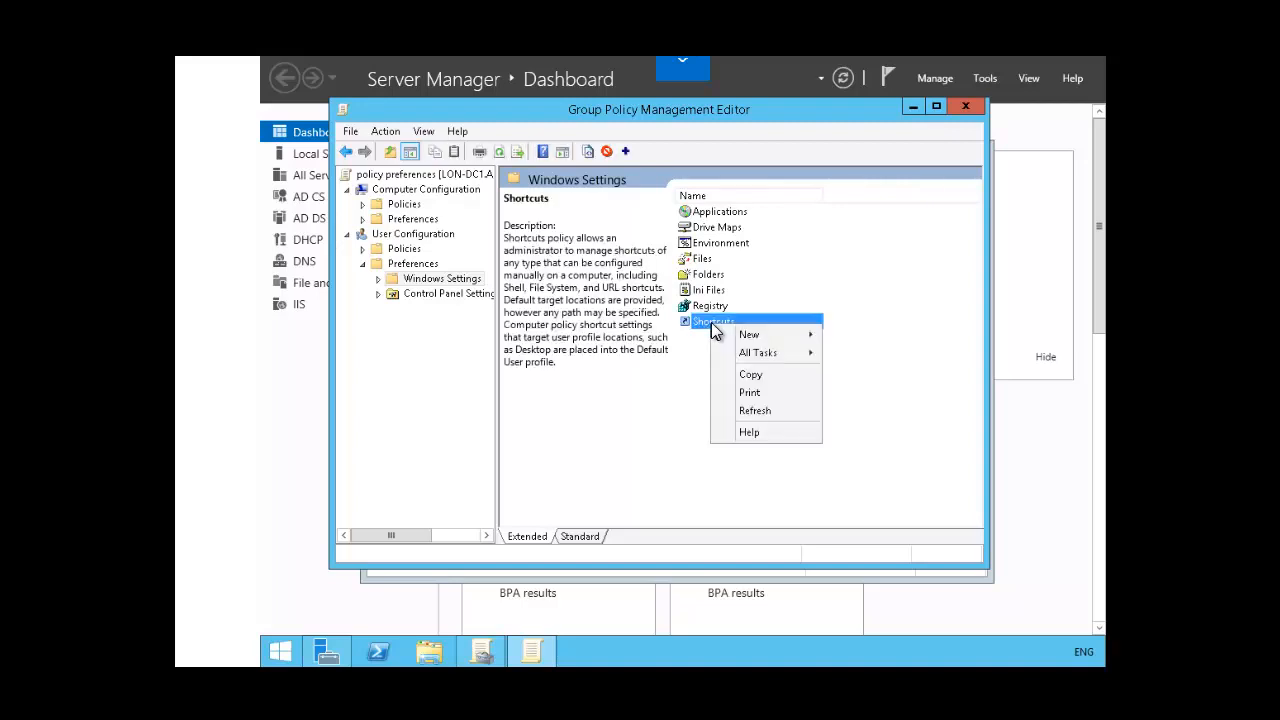
pyautogui.moveTo(765, 343)
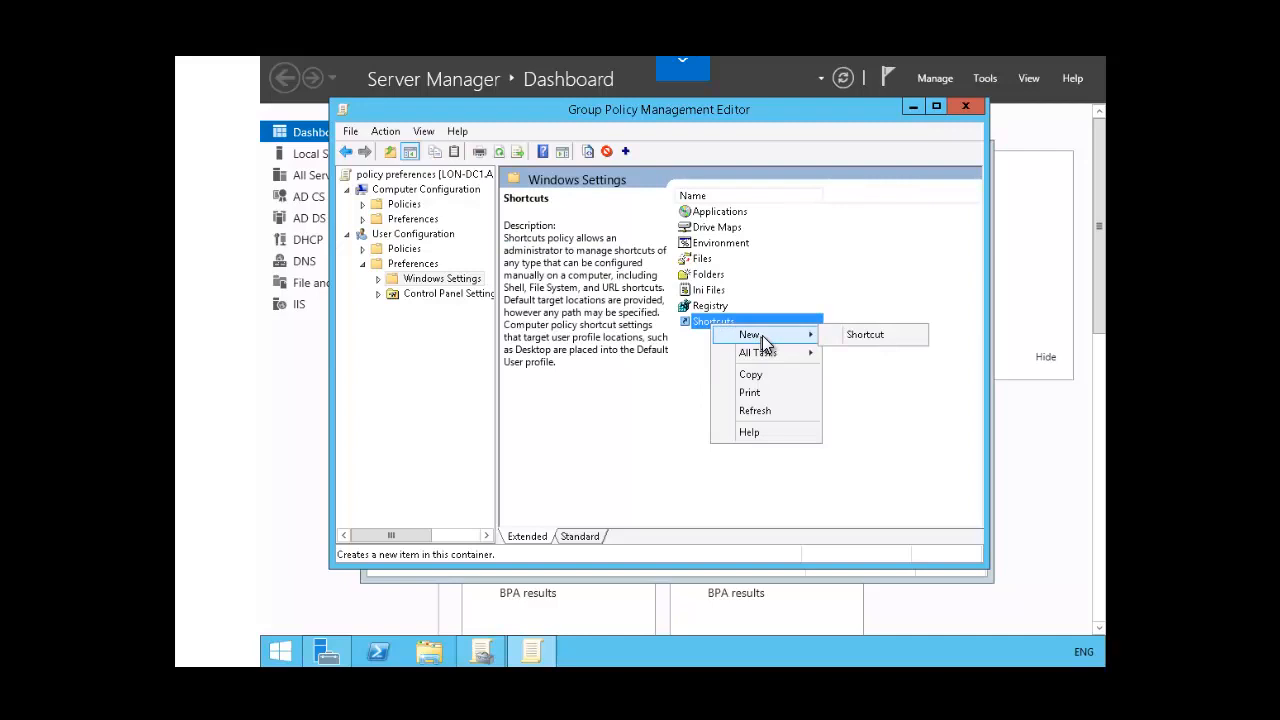
pyautogui.click(862, 337)
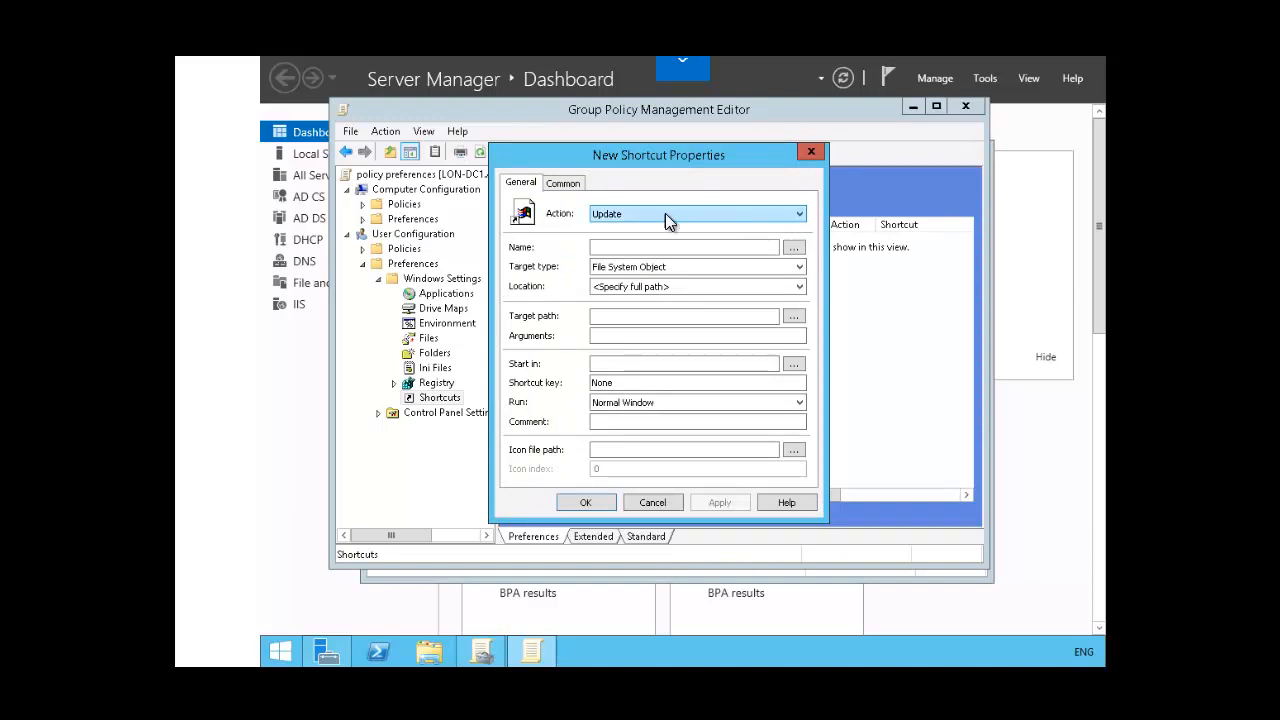
pyautogui.click(803, 214)
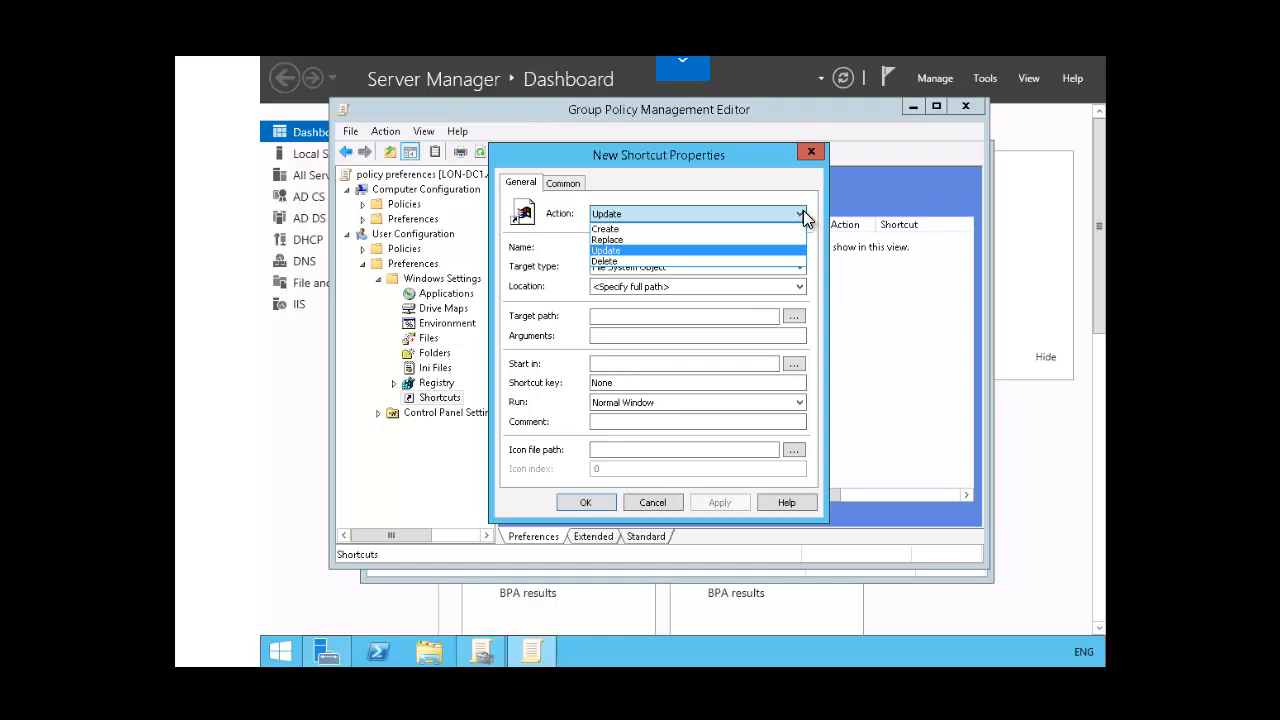
pyautogui.click(803, 214)
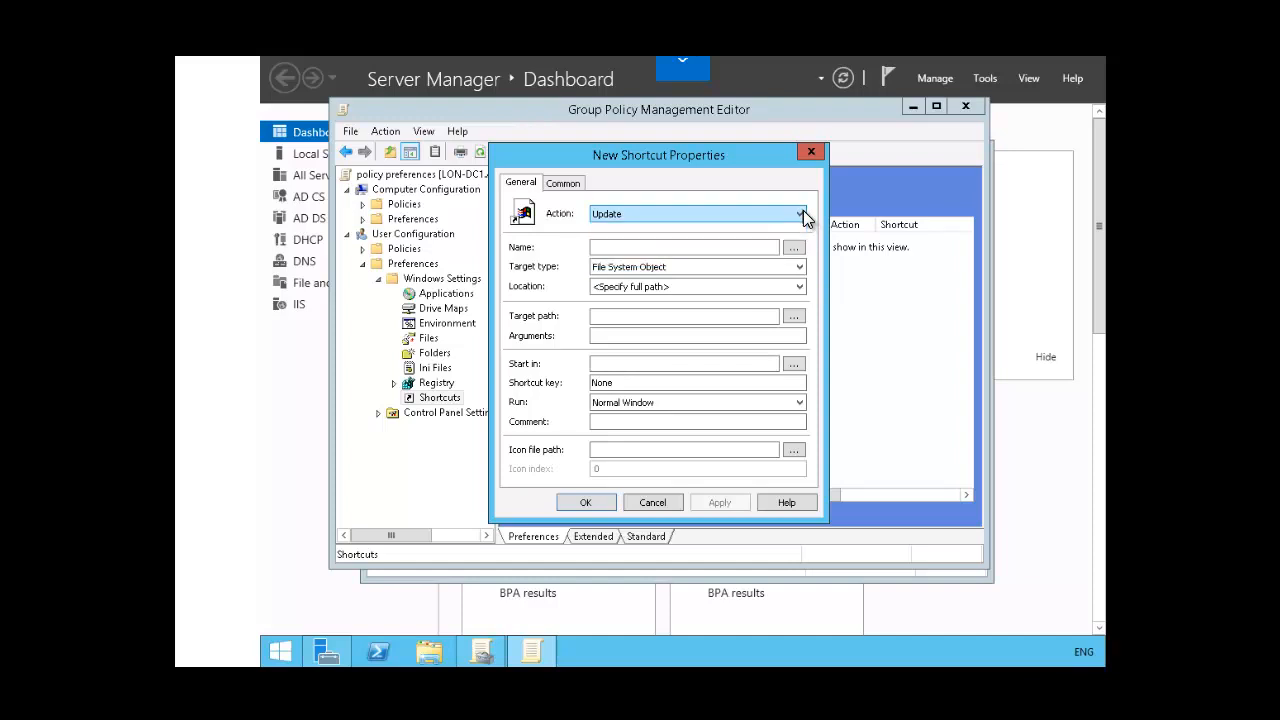
pyautogui.click(667, 288)
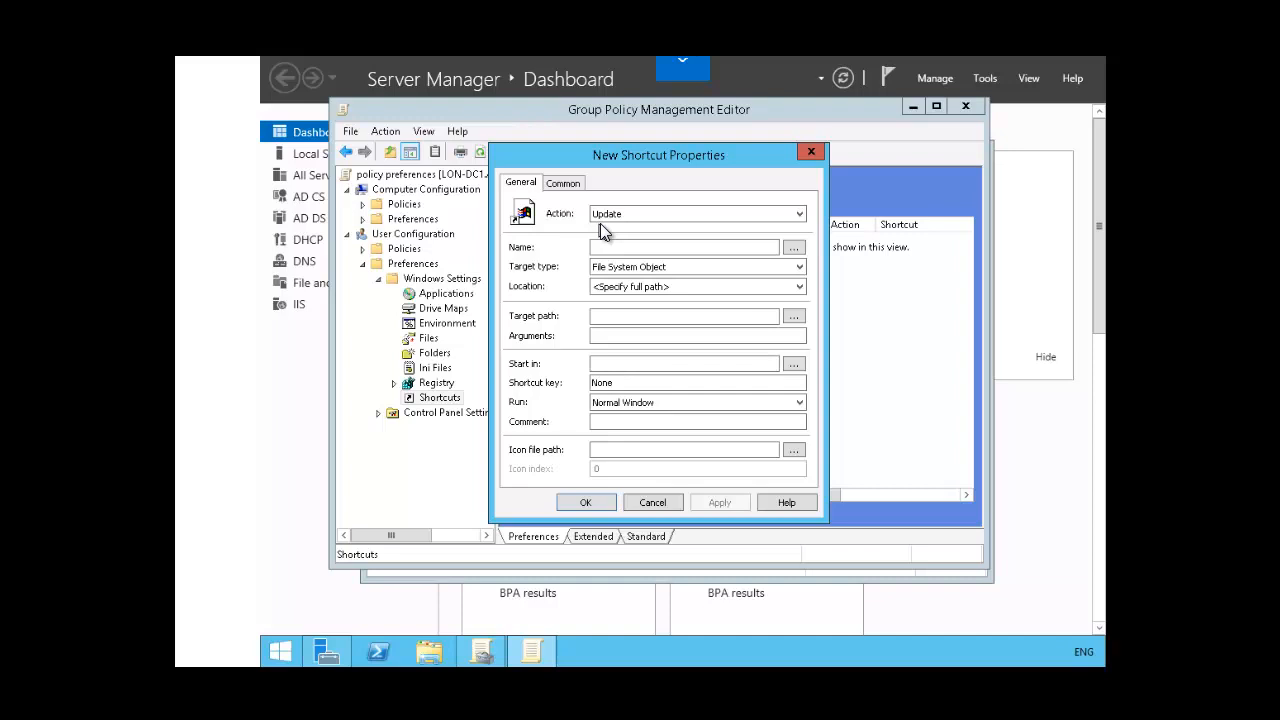
pyautogui.click(801, 217)
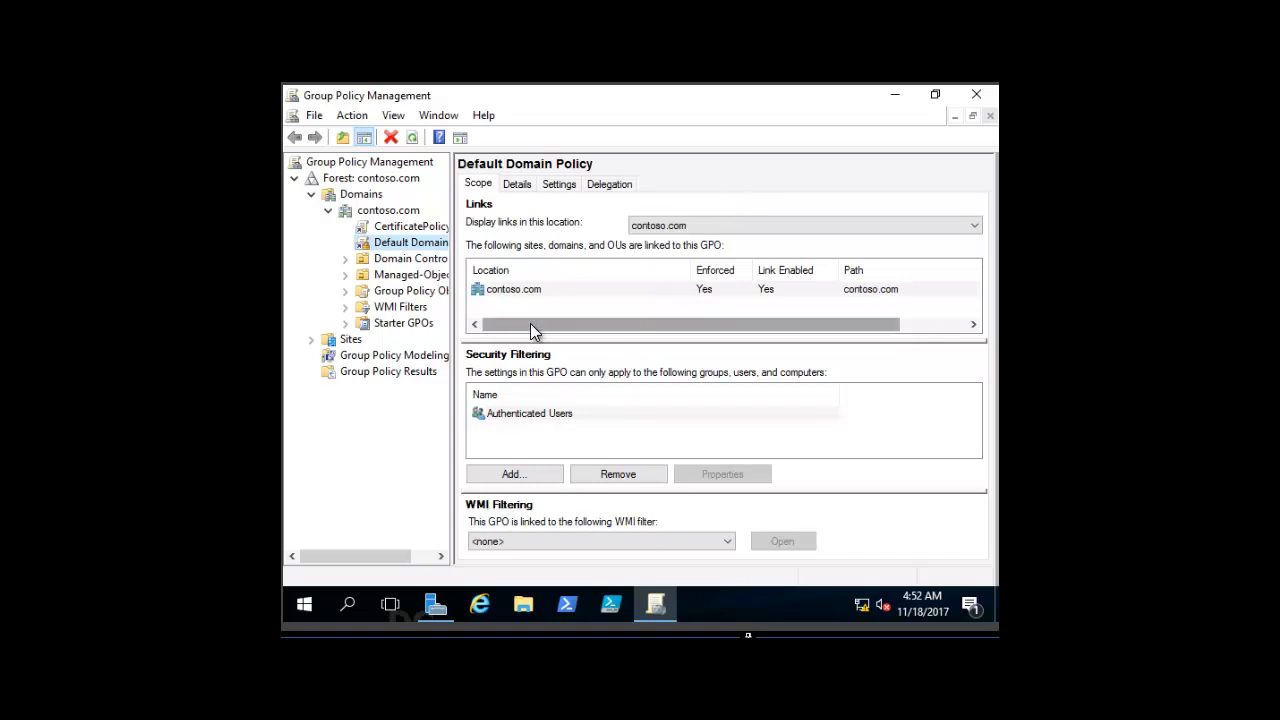
# Step: Create a new Group Policy Object named "Internet Explorer" in the contoso.com domain, without a source starter GPO
pyautogui.rightClick(418, 298)
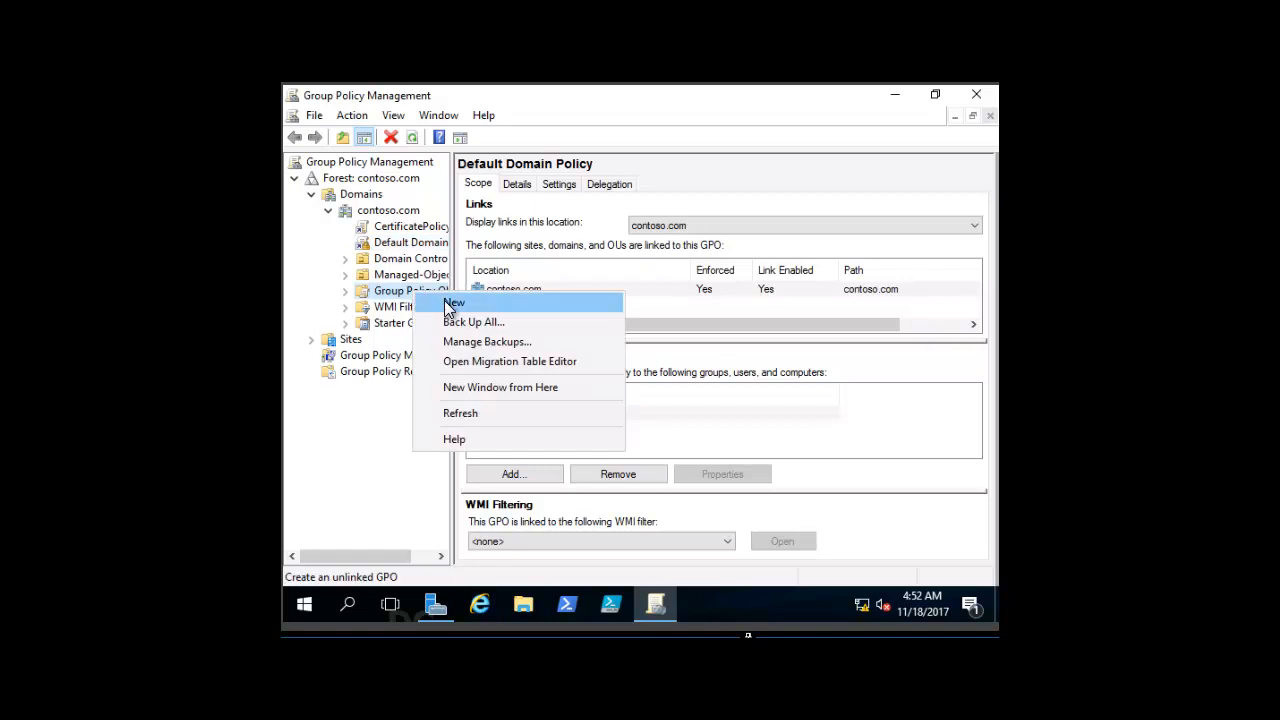
pyautogui.click(452, 303)
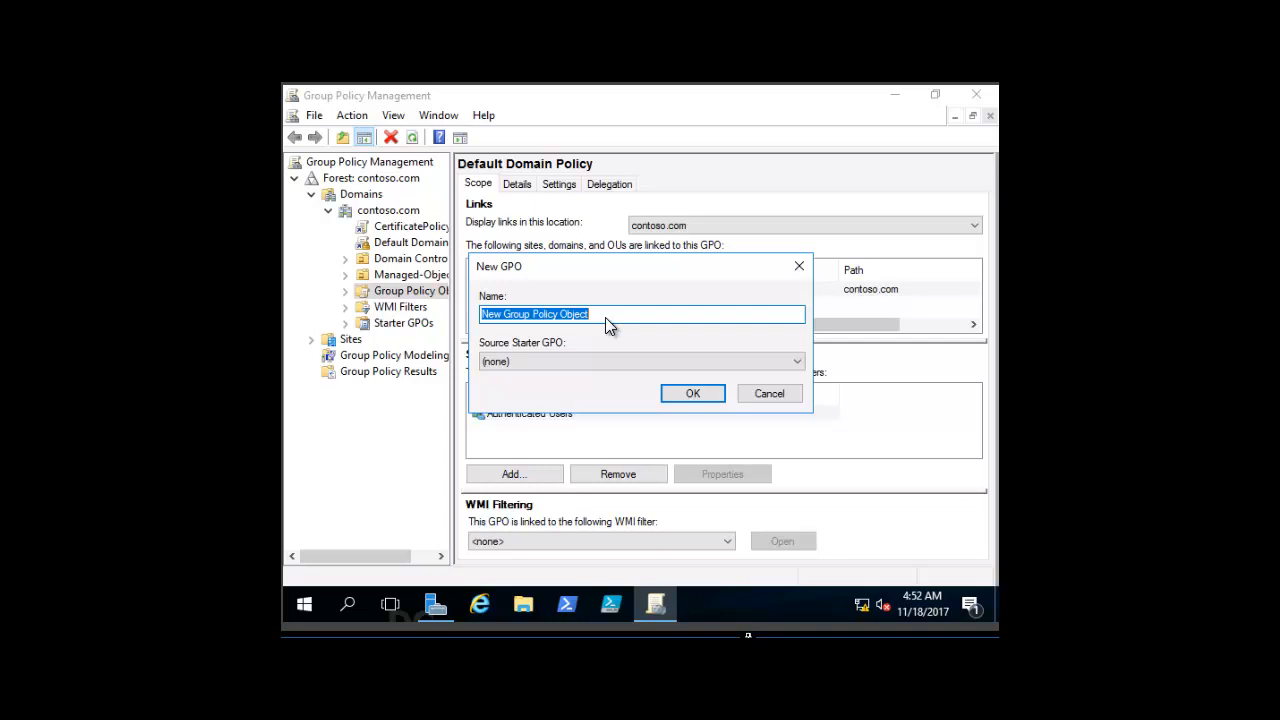
pyautogui.write('Internet ')
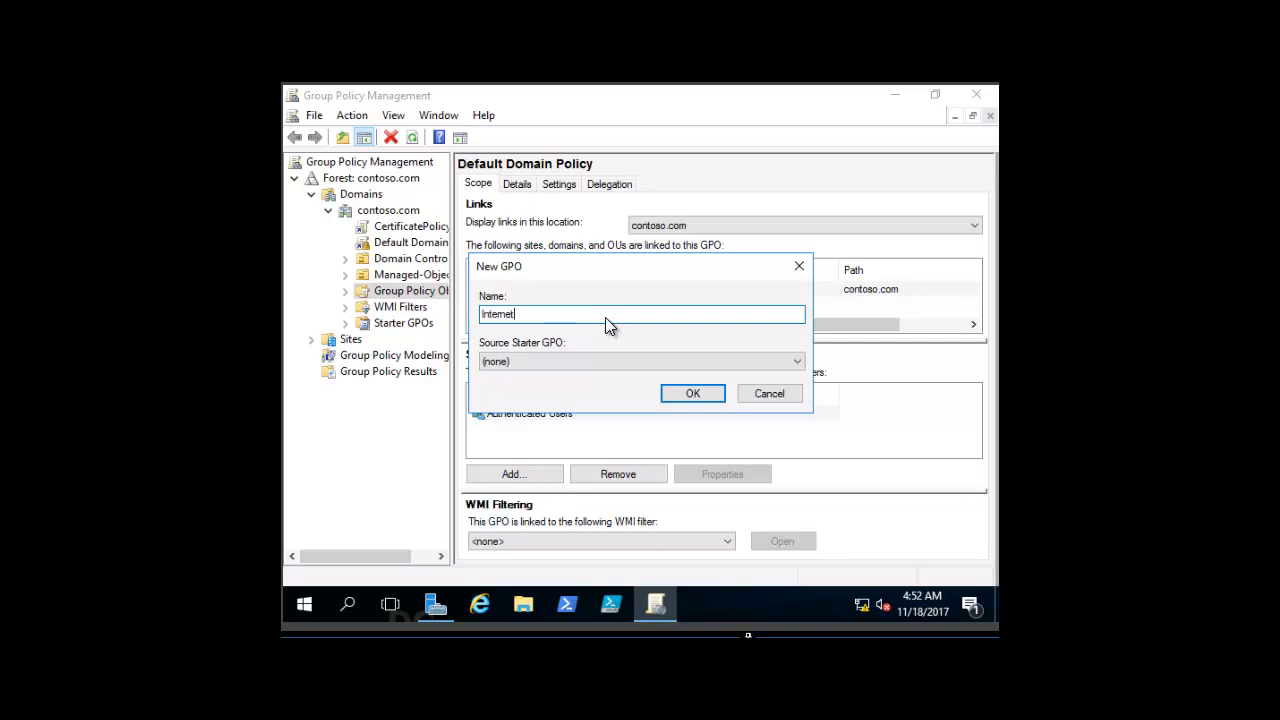
pyautogui.write('Explorer')
pyautogui.click(687, 395)
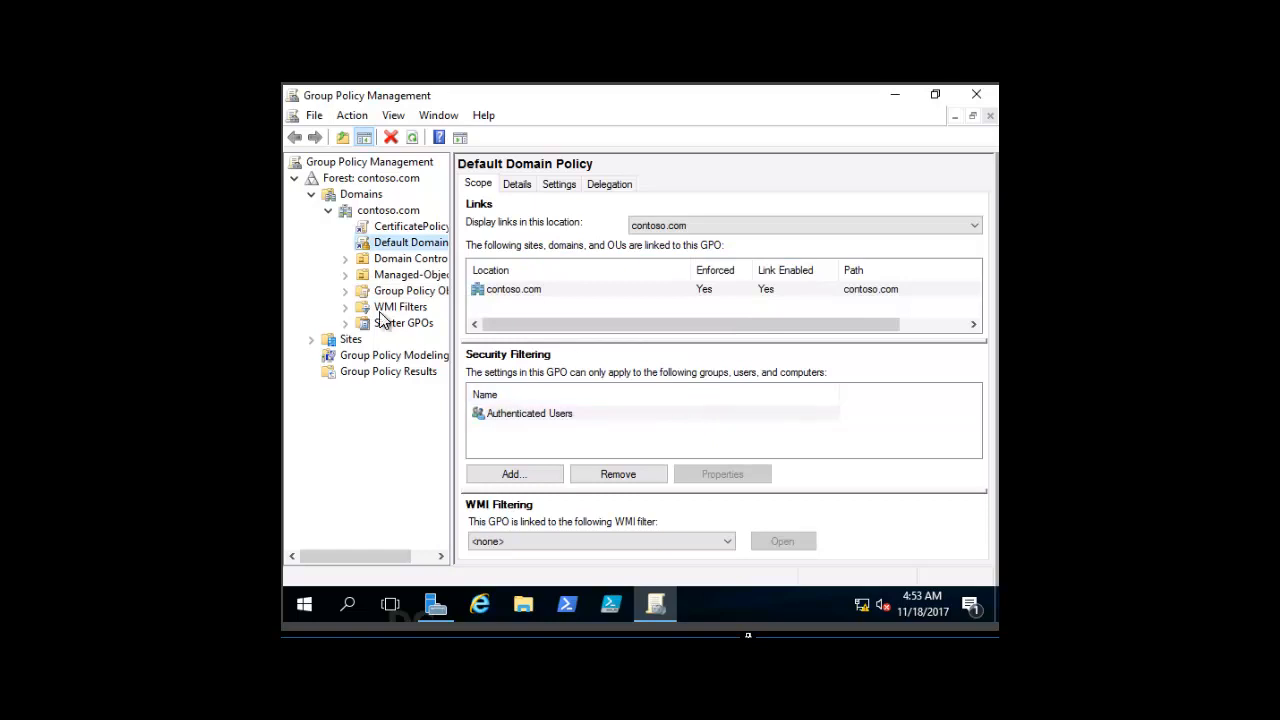
# Step: Open the "Internet Explorer" GPO for editing and go to Control Panel Settings under the User Configuration preferences
pyautogui.click(345, 291)
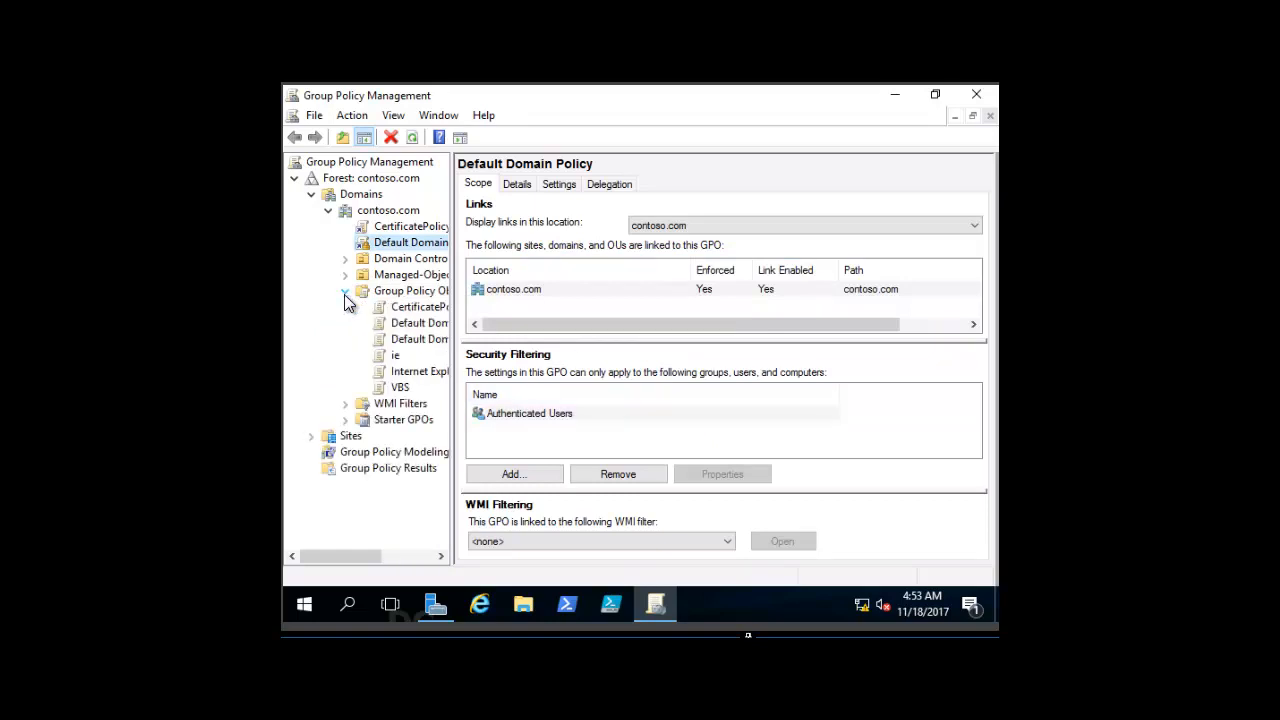
pyautogui.rightClick(417, 380)
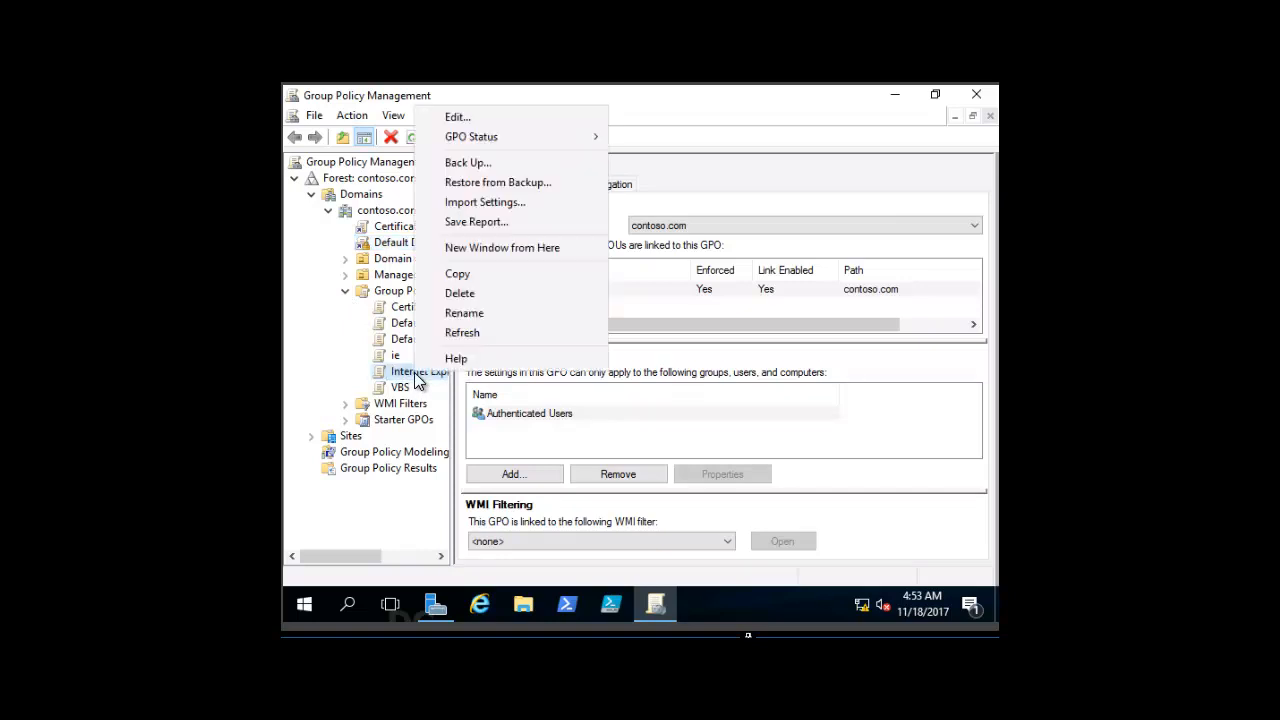
pyautogui.click(474, 118)
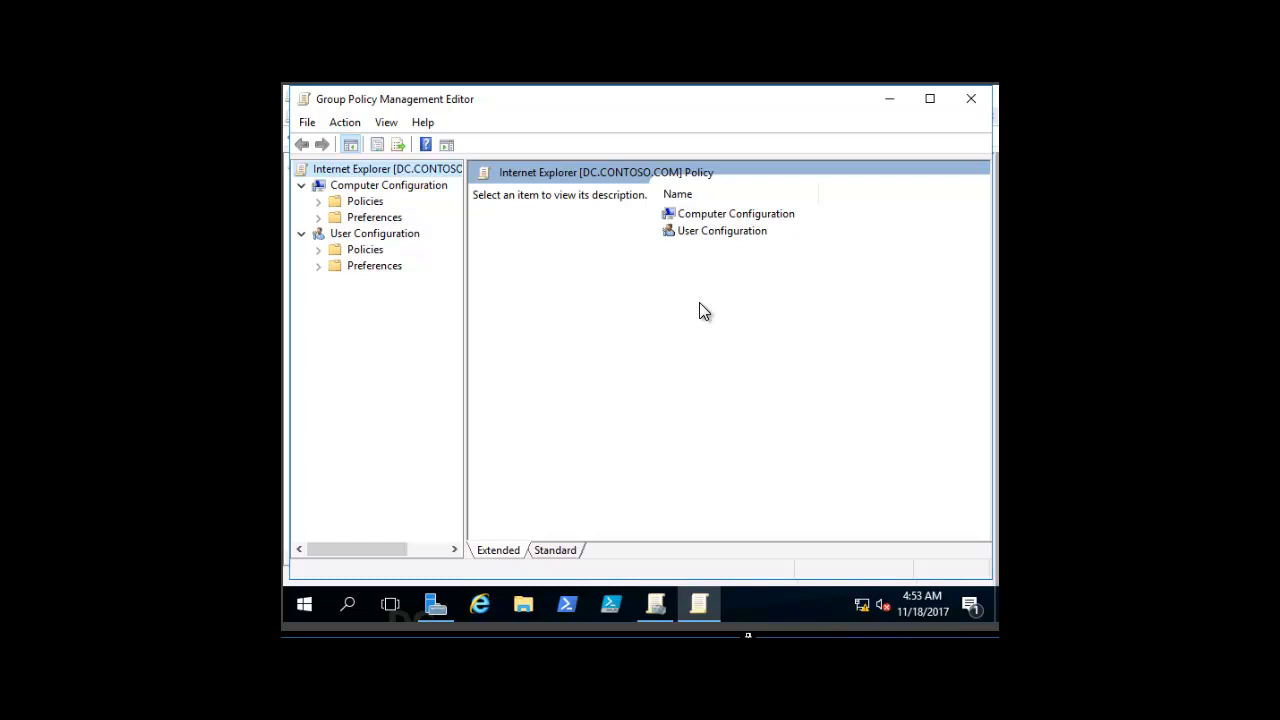
pyautogui.doubleClick(693, 231)
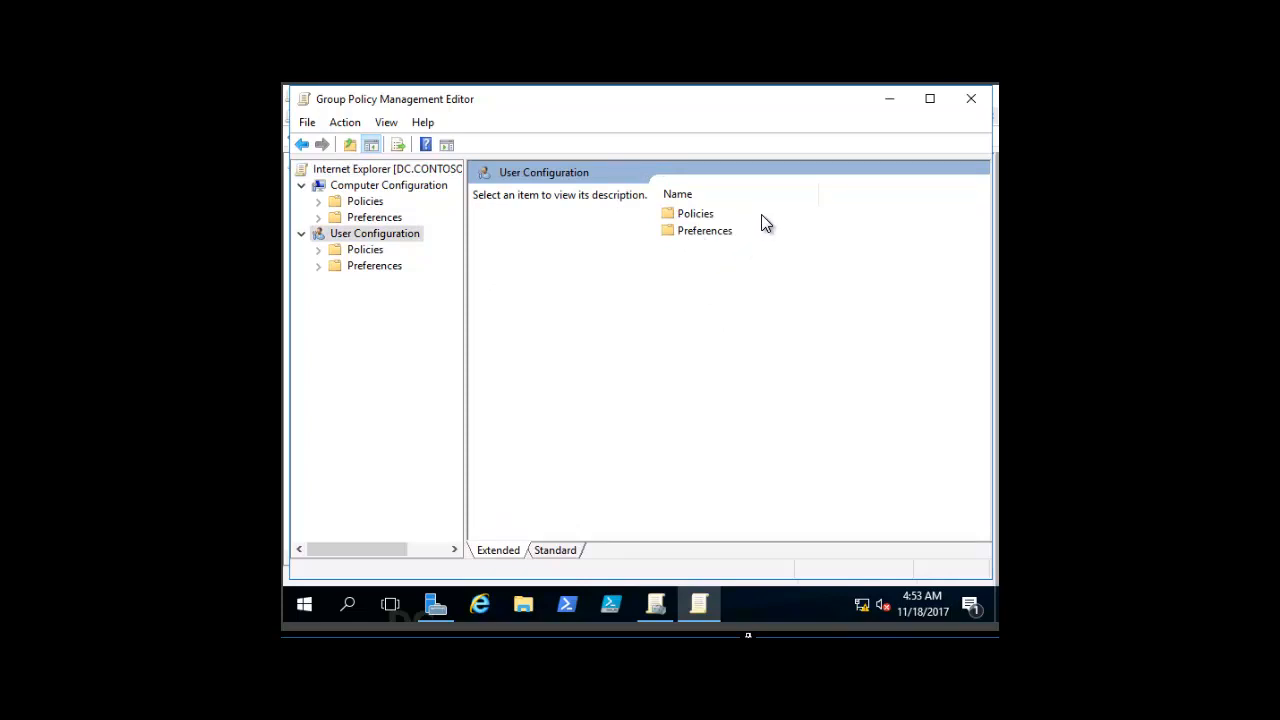
pyautogui.doubleClick(701, 236)
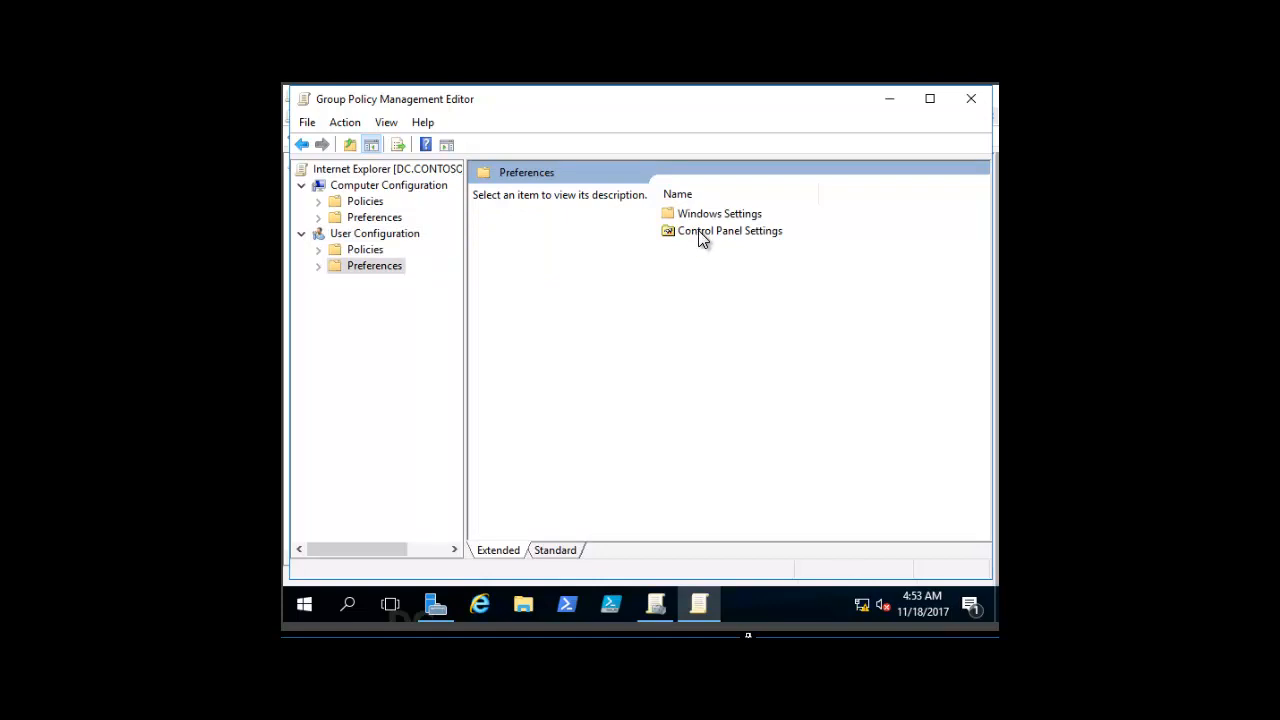
pyautogui.doubleClick(700, 234)
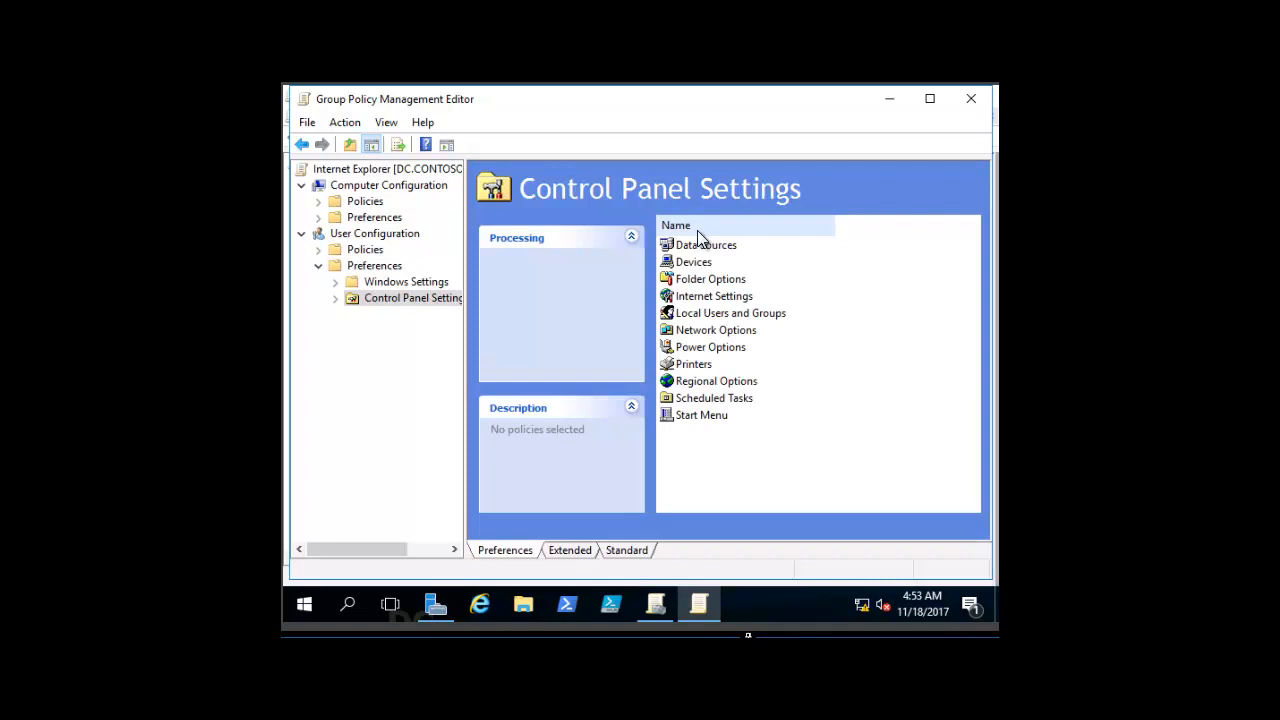
pyautogui.rightClick(703, 301)
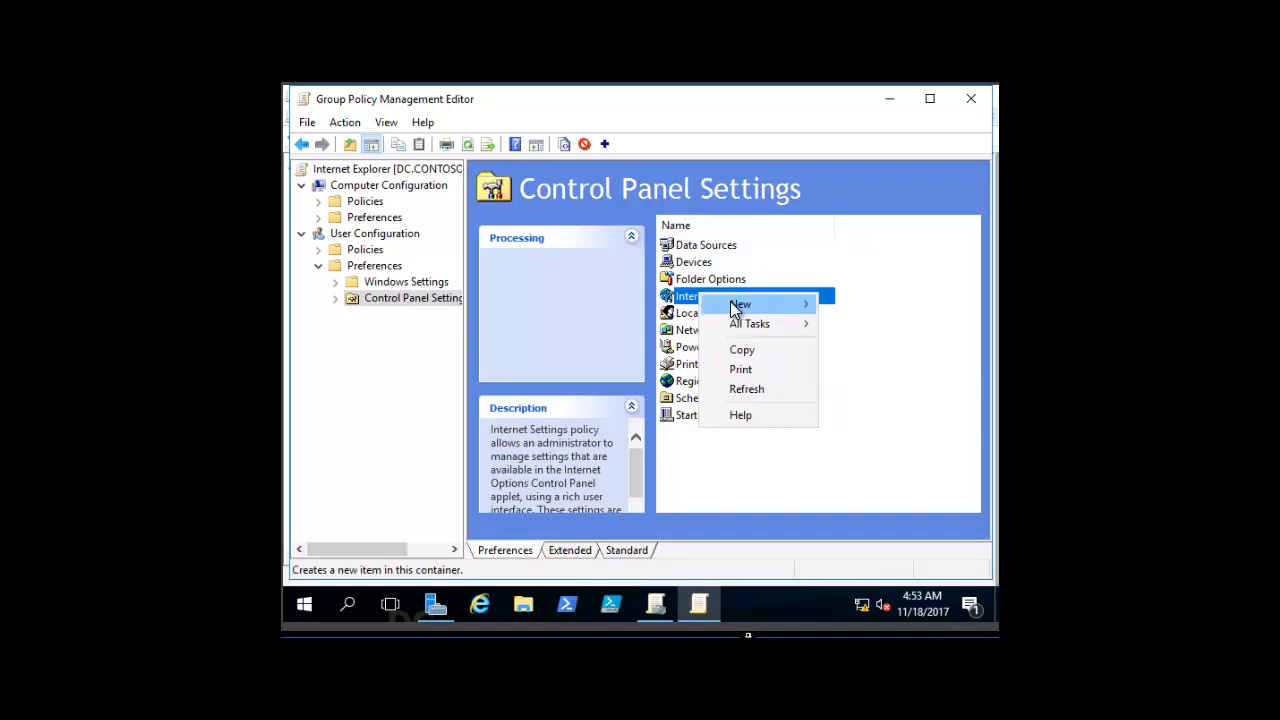
pyautogui.moveTo(731, 304)
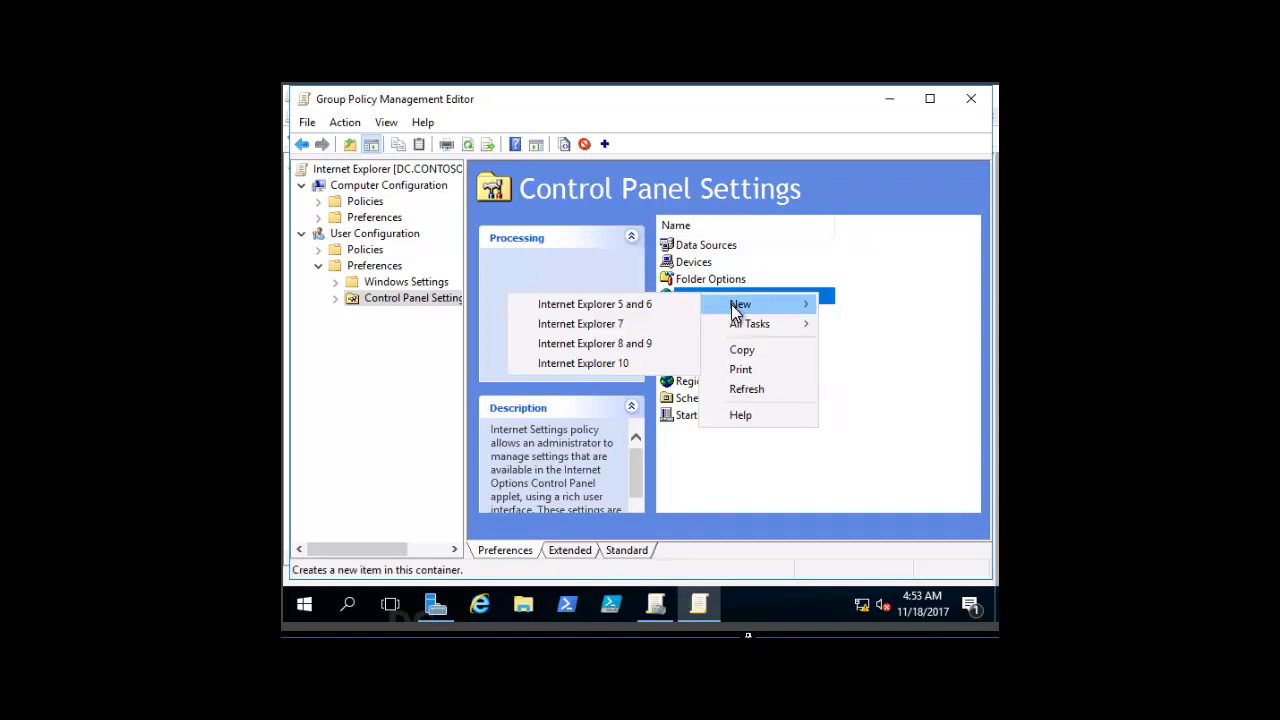
pyautogui.click(621, 363)
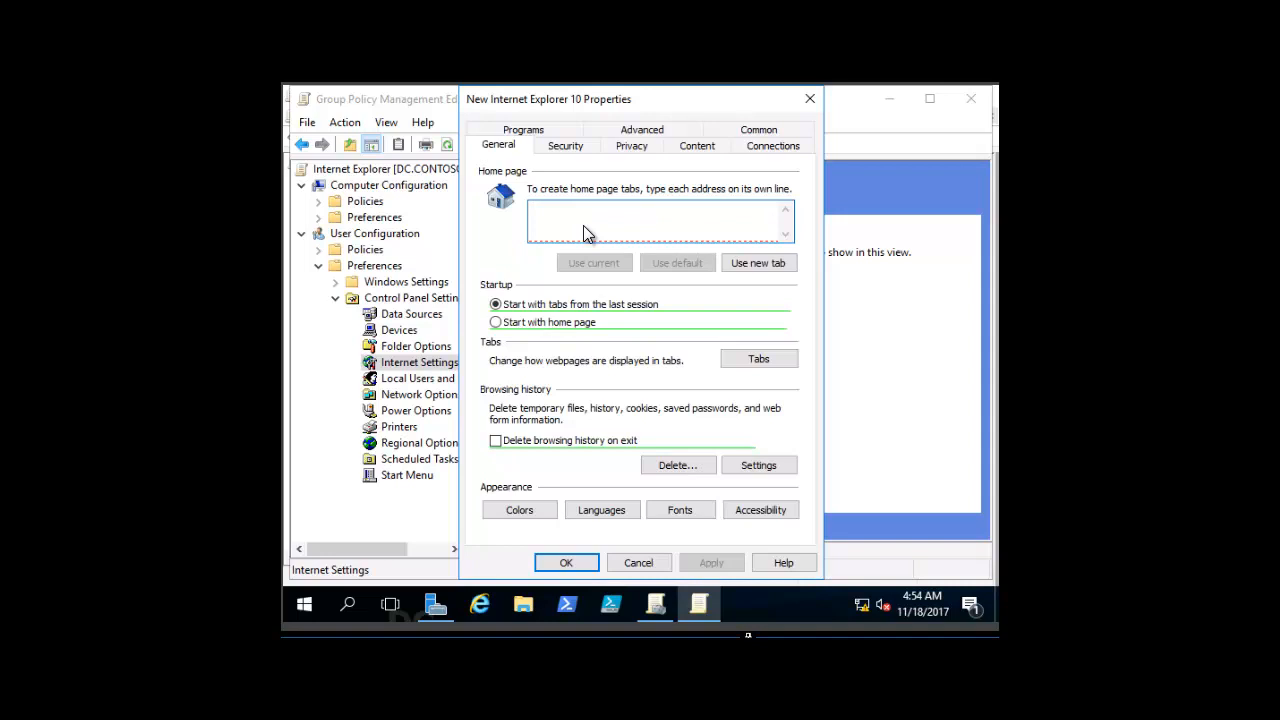
pyautogui.write('http://www.etechtr')
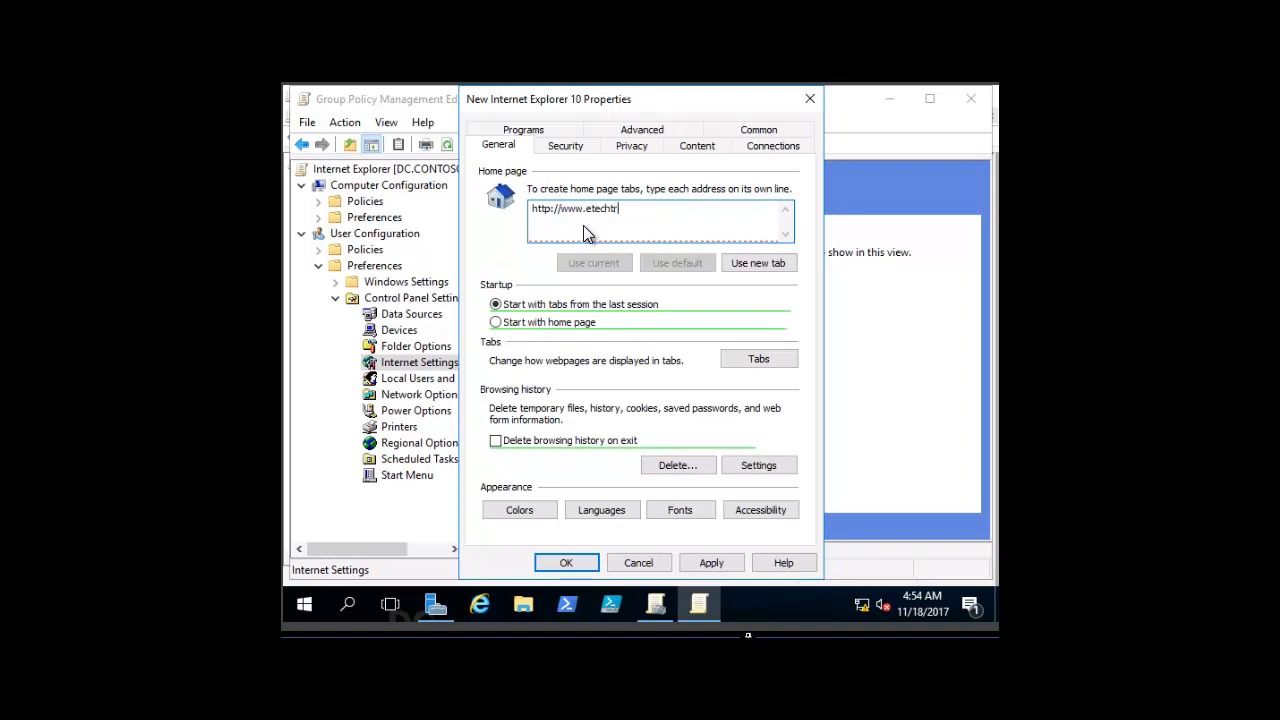
pyautogui.write('ining.com')
pyautogui.click(496, 323)
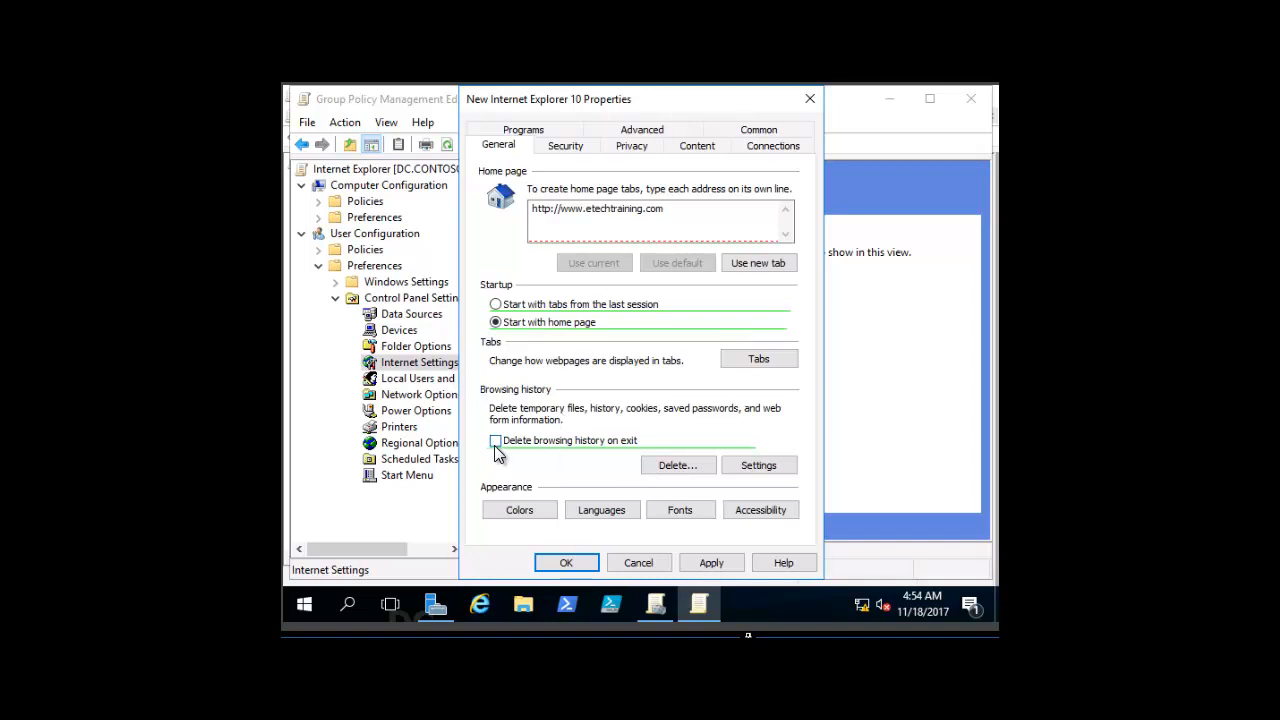
# Step: Examine the browsing history deletion options, website data settings, content settings and security zones of the Internet Explorer 10 item
pyautogui.click(672, 465)
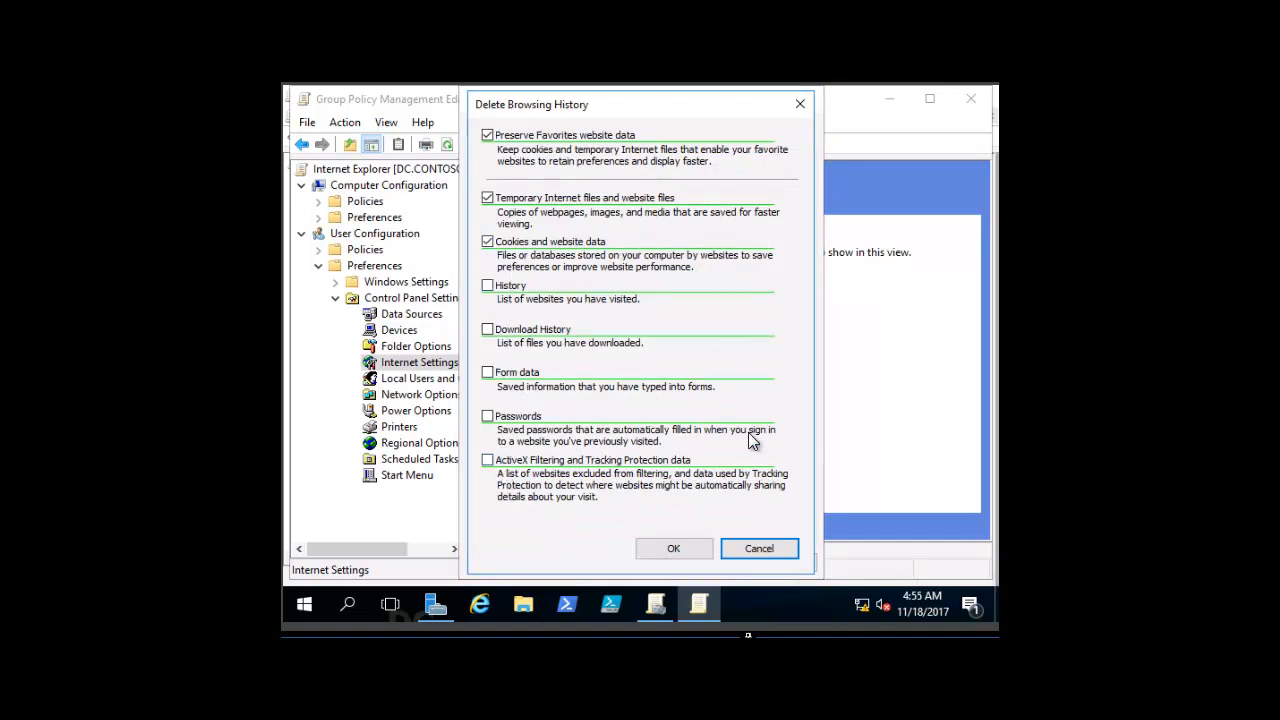
pyautogui.click(745, 548)
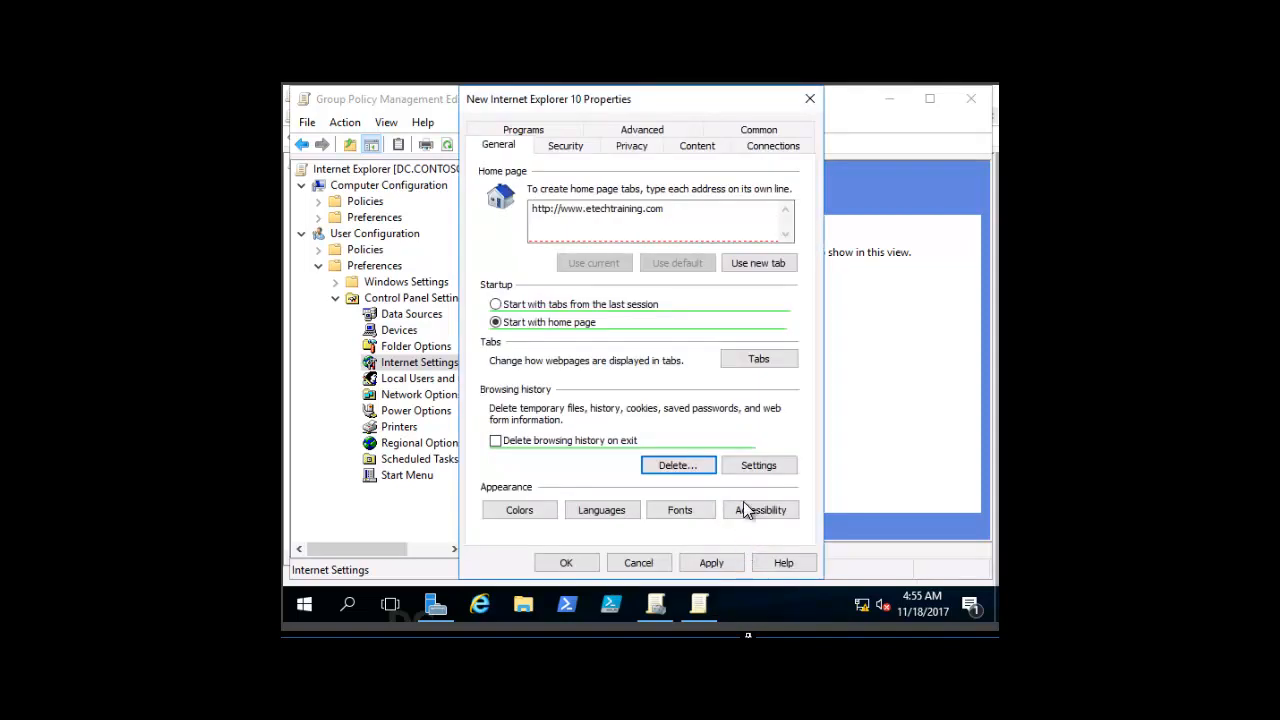
pyautogui.click(759, 468)
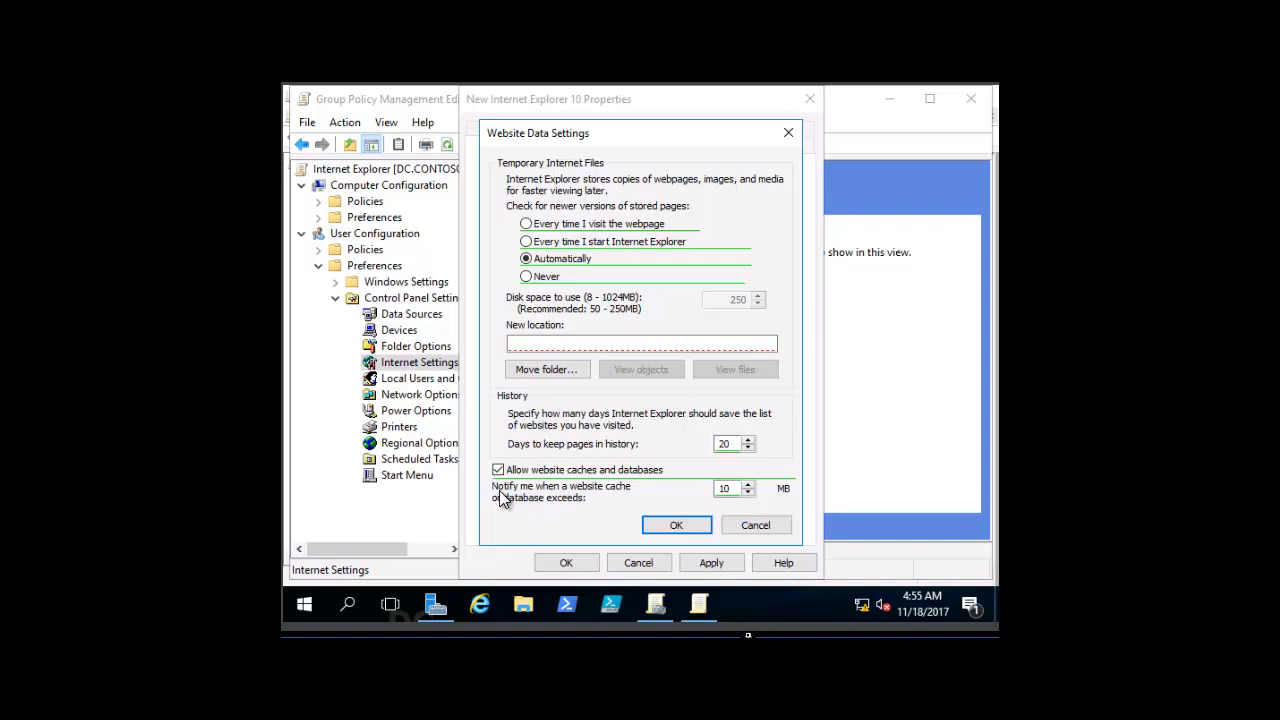
pyautogui.click(755, 525)
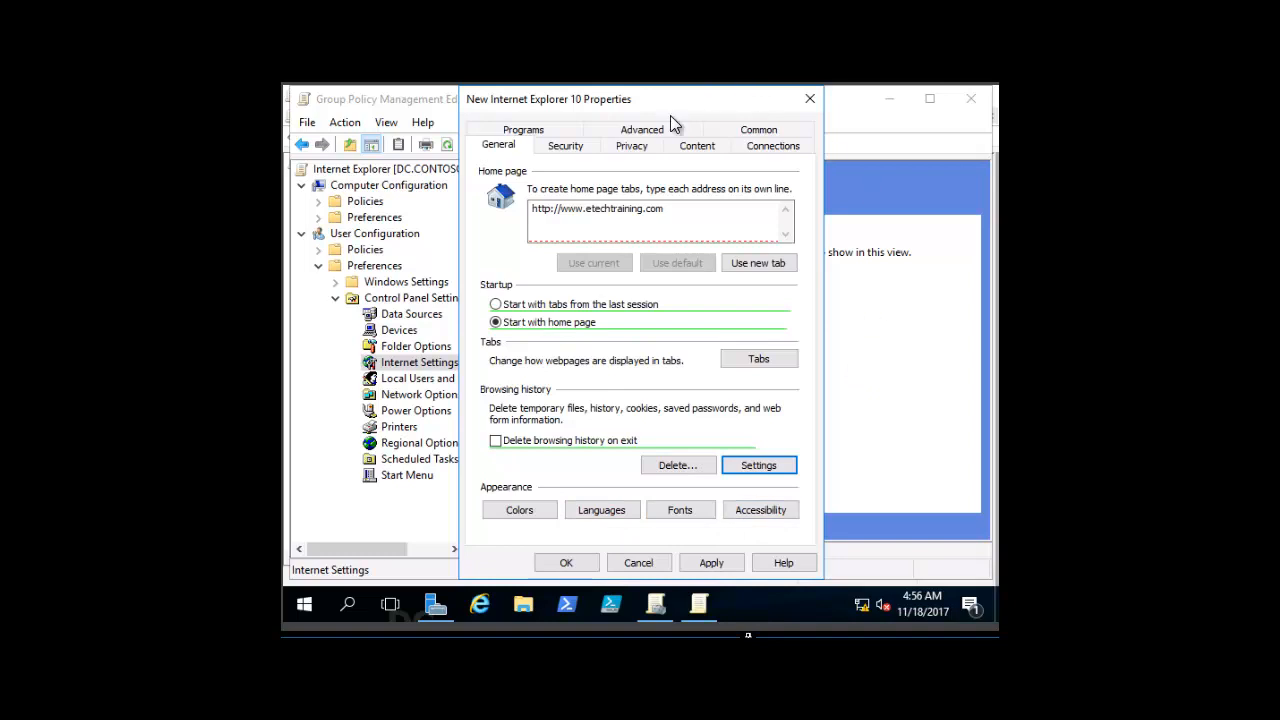
pyautogui.click(692, 148)
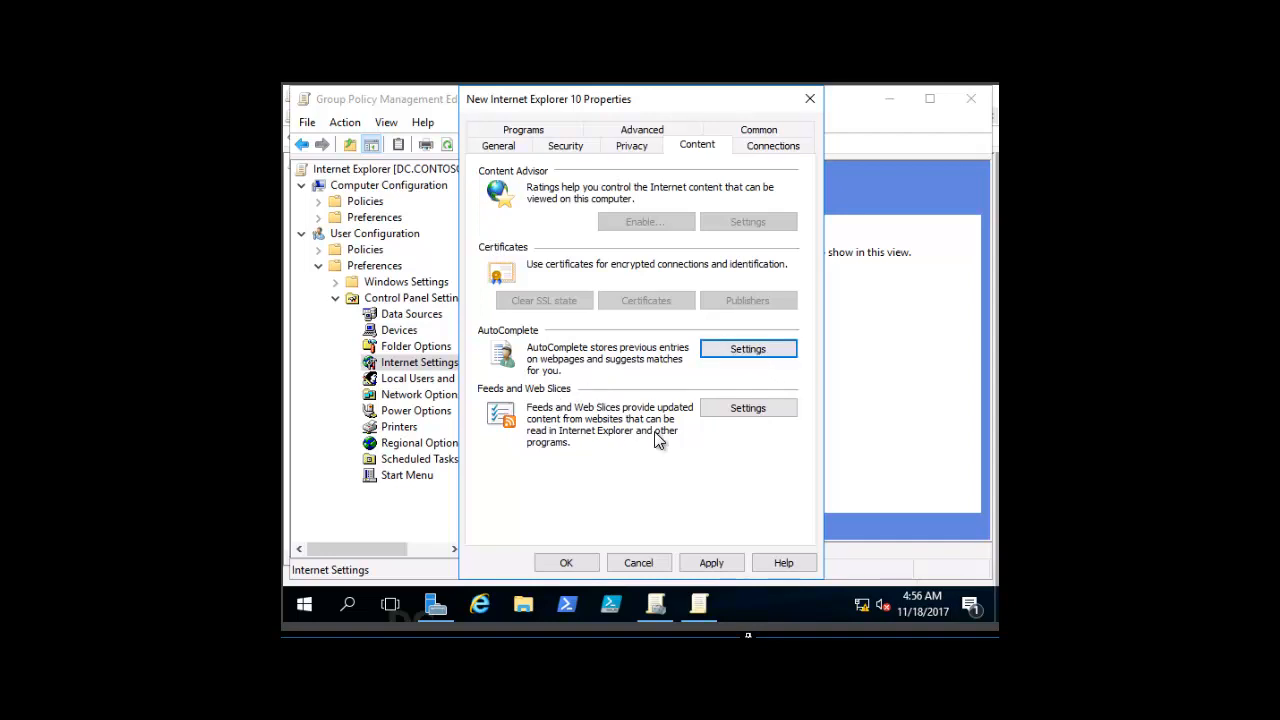
pyautogui.click(569, 144)
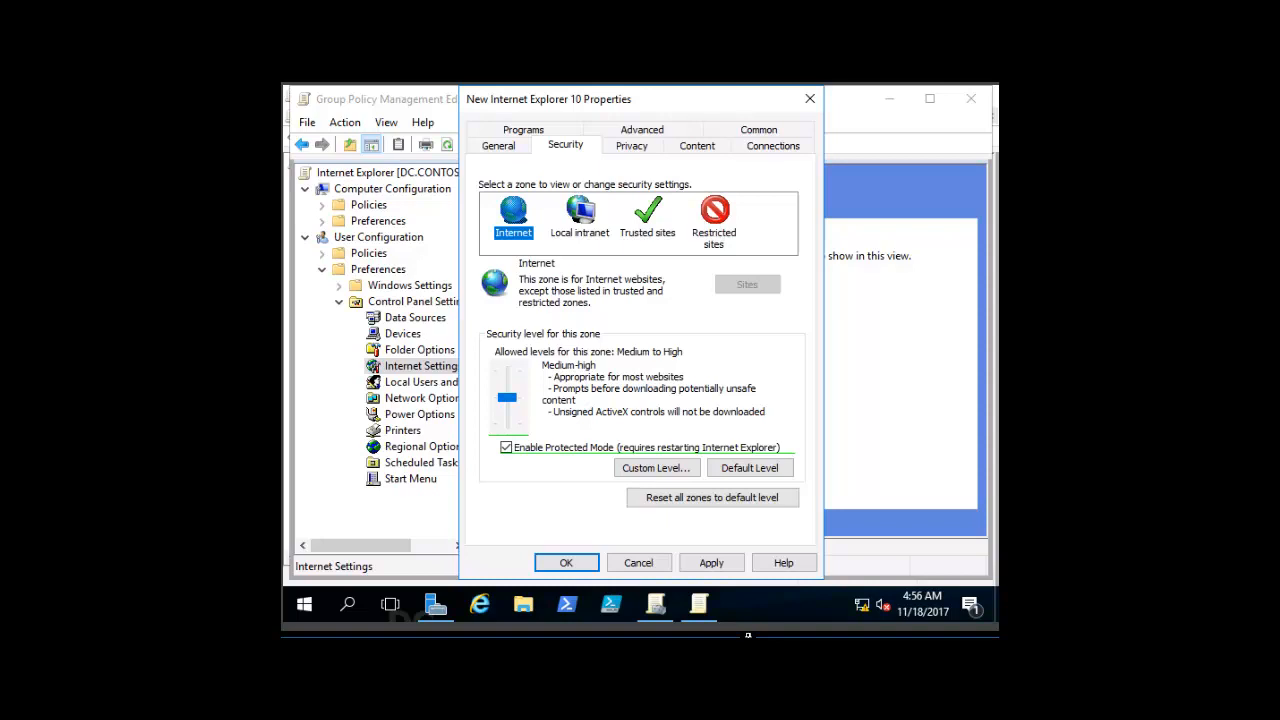
pyautogui.click(640, 562)
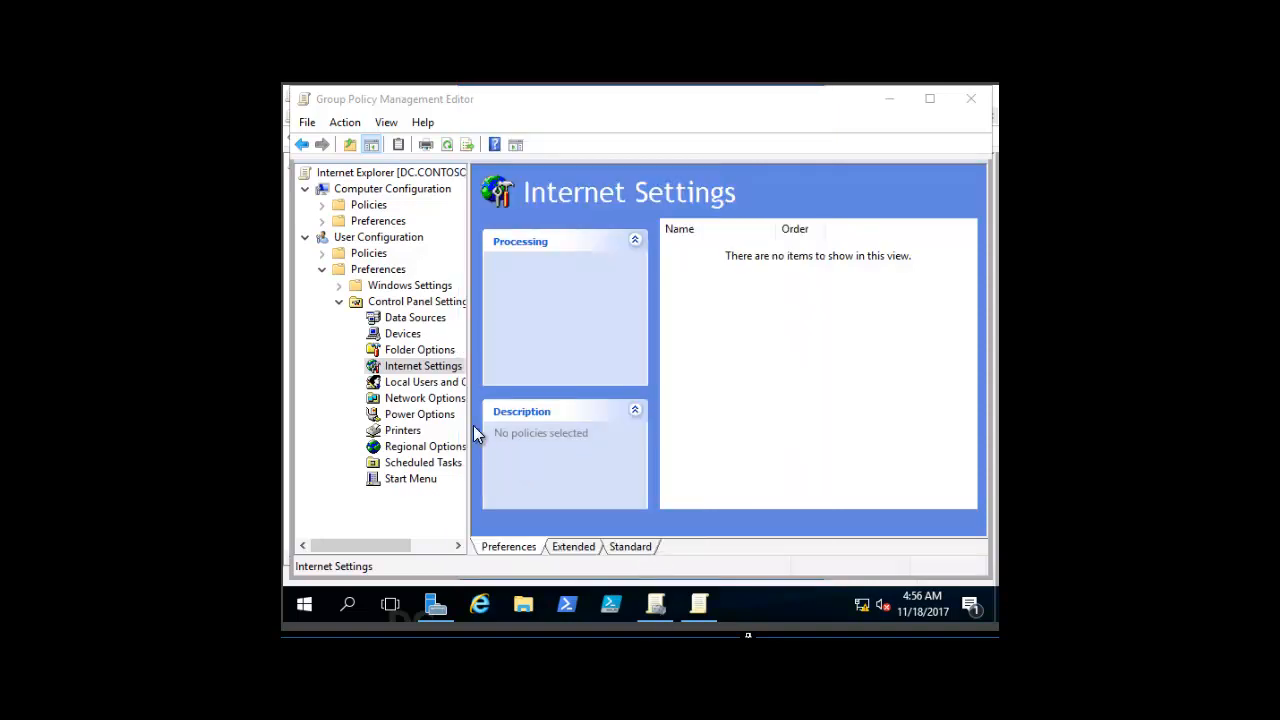
pyautogui.click(654, 604)
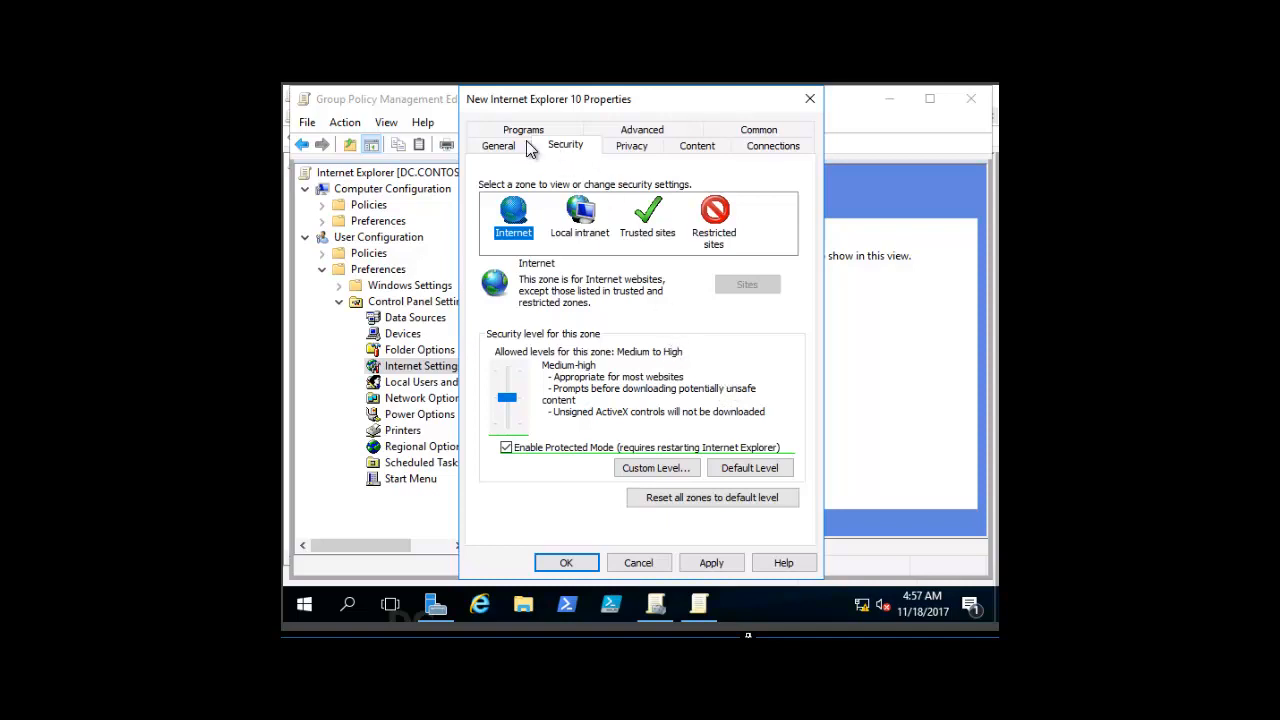
# Step: Enable item-level targeting for the Internet Explorer 10 item and add a Disk Space condition of 80 GB on the system drive
pyautogui.click(744, 134)
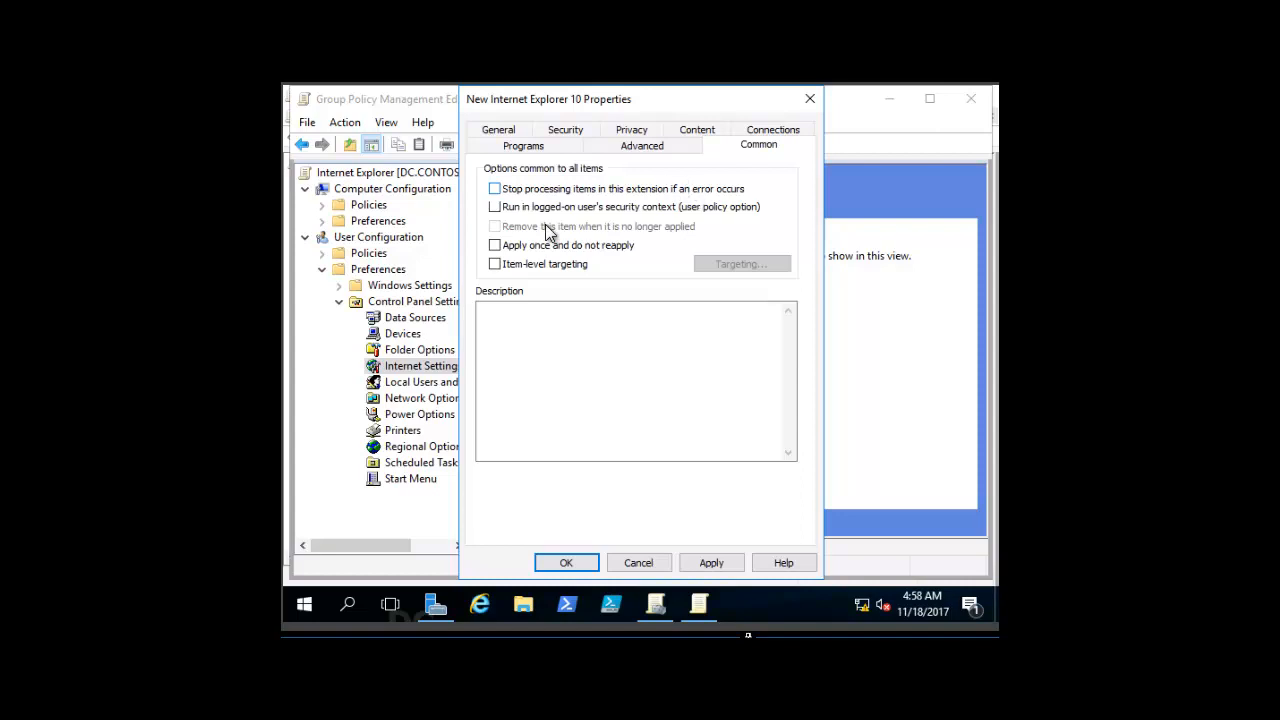
pyautogui.click(495, 264)
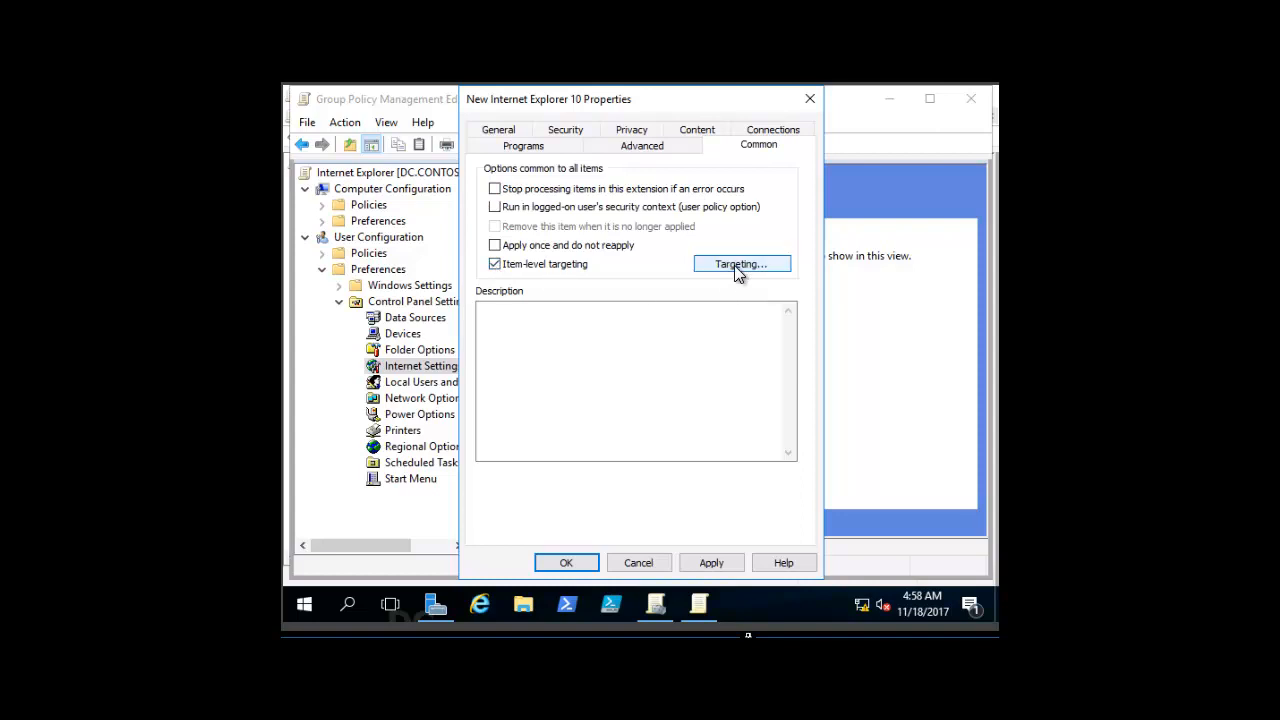
pyautogui.click(735, 266)
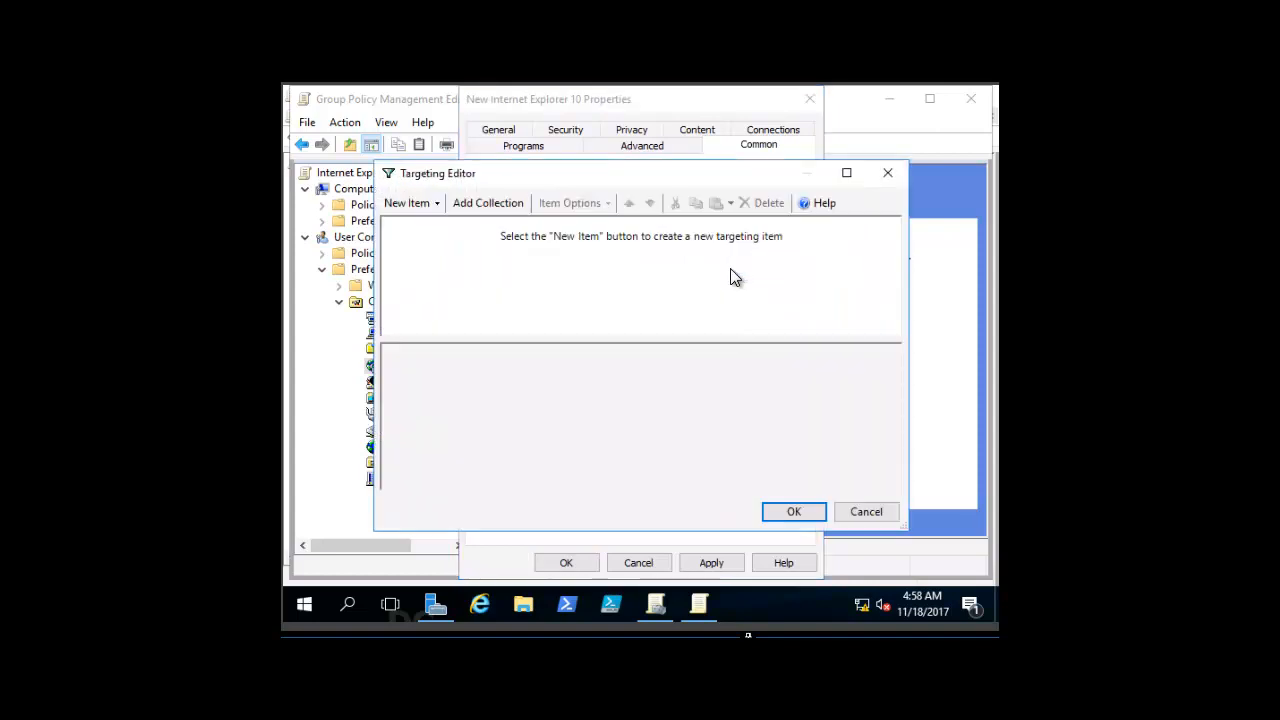
pyautogui.click(436, 204)
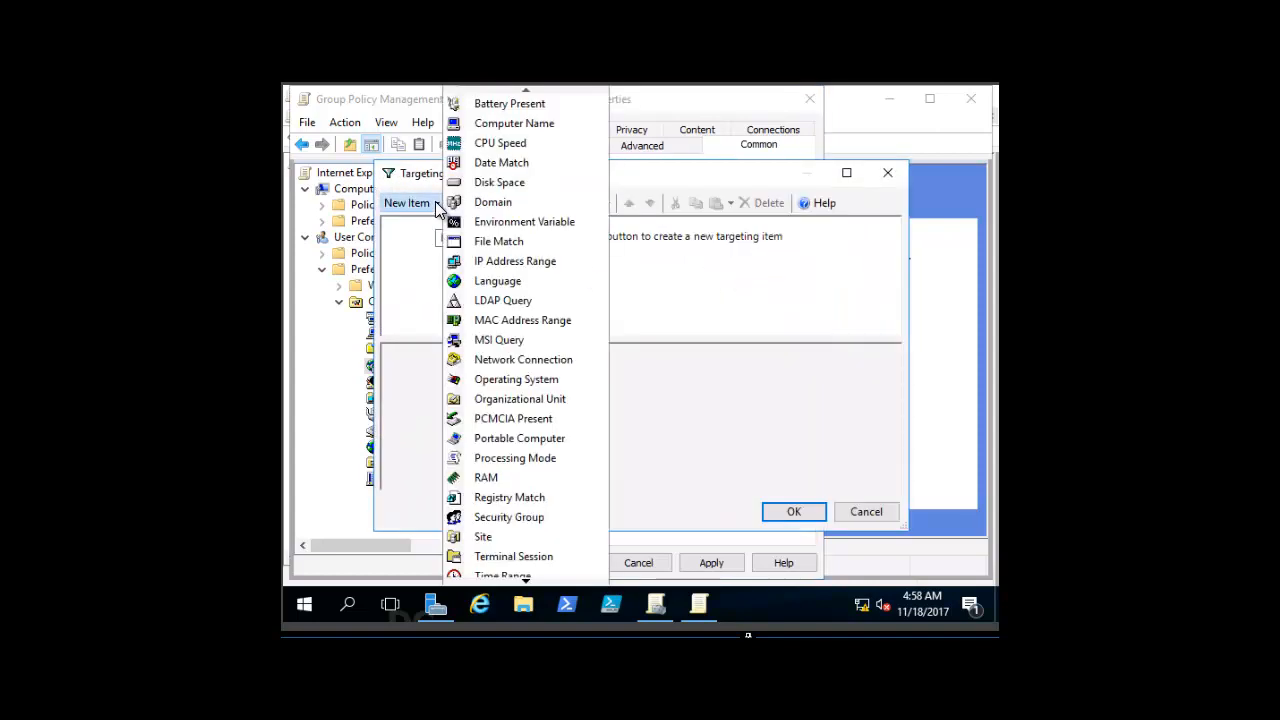
pyautogui.click(505, 184)
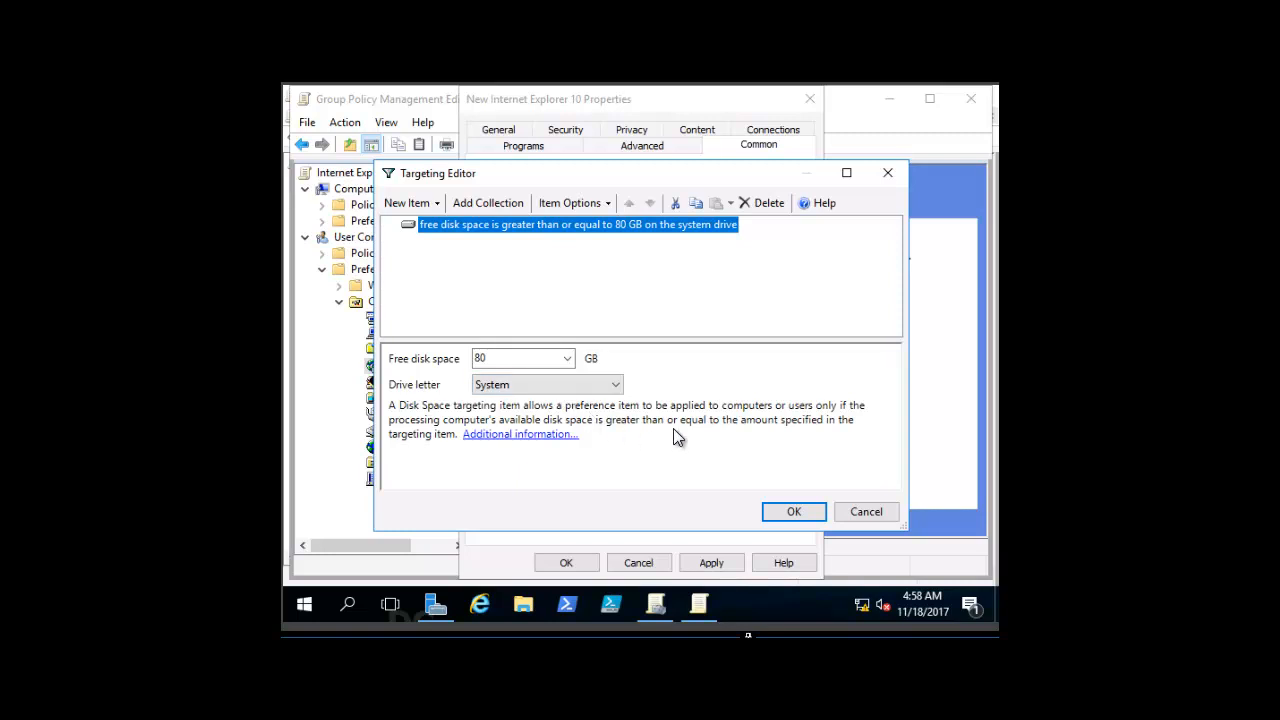
pyautogui.click(612, 377)
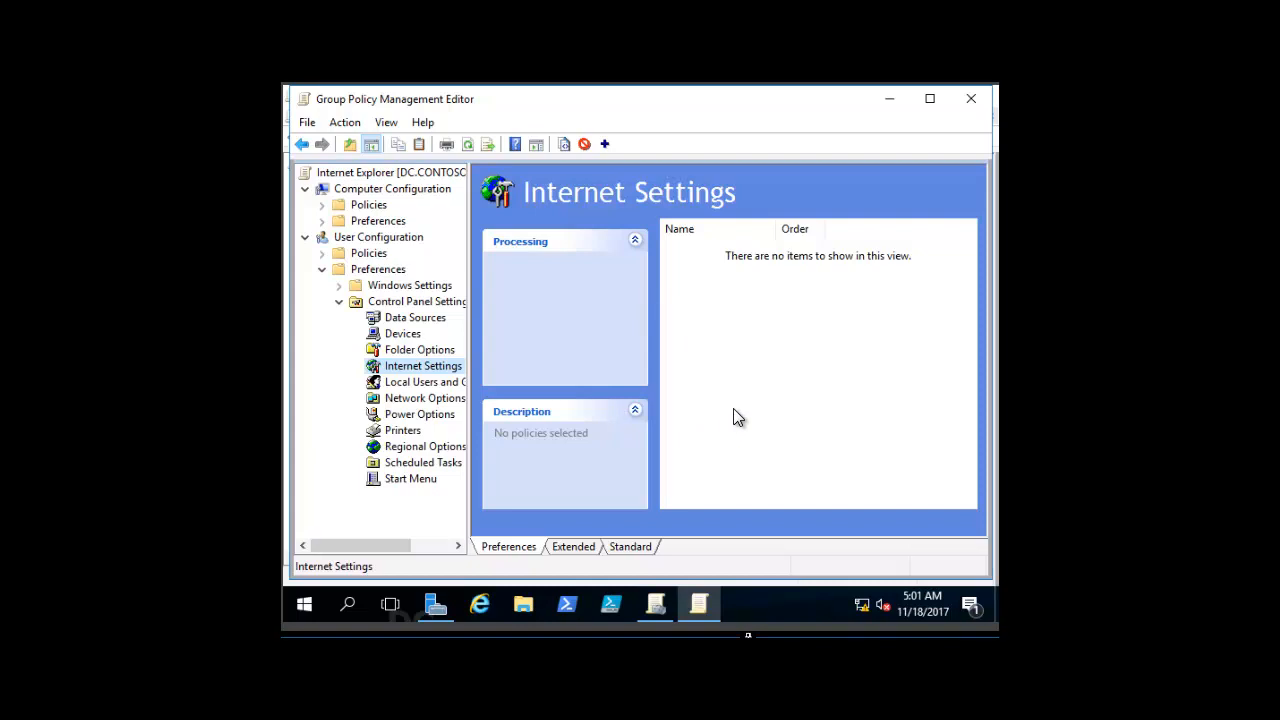
# Step: Start a new Folder Options (At least Windows Vista) preference item and examine its advanced settings
pyautogui.rightClick(412, 351)
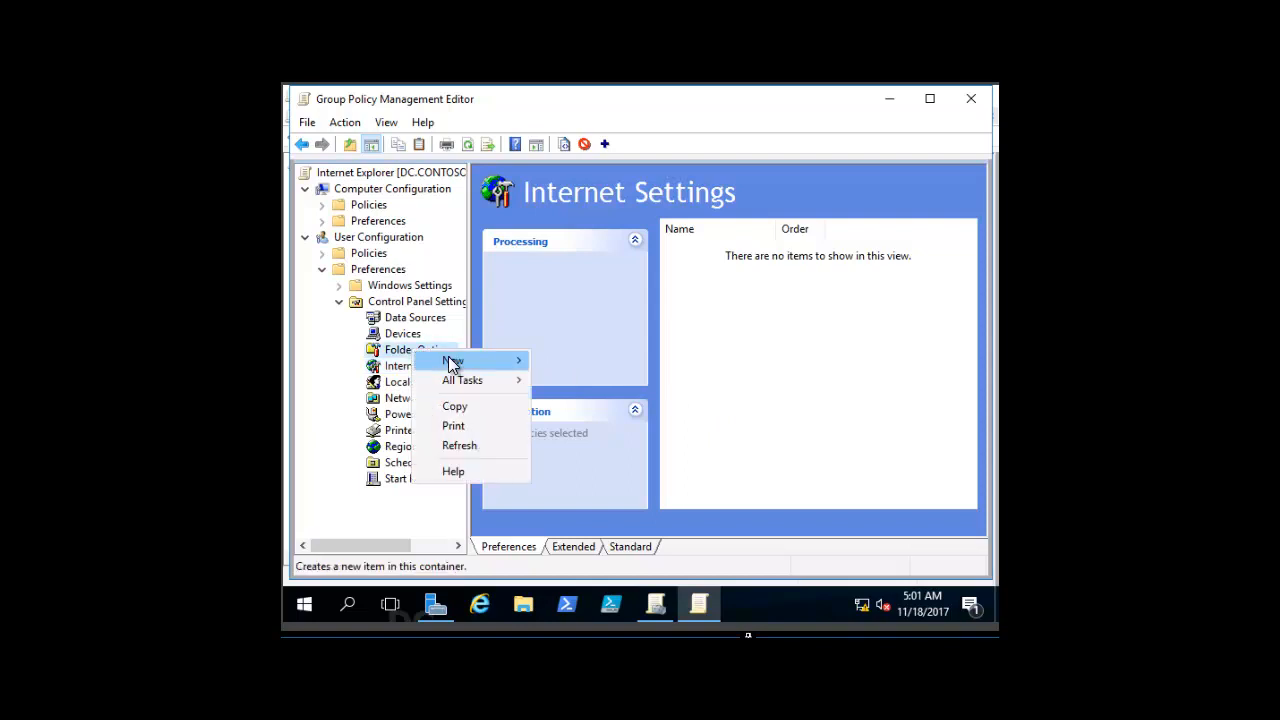
pyautogui.moveTo(452, 365)
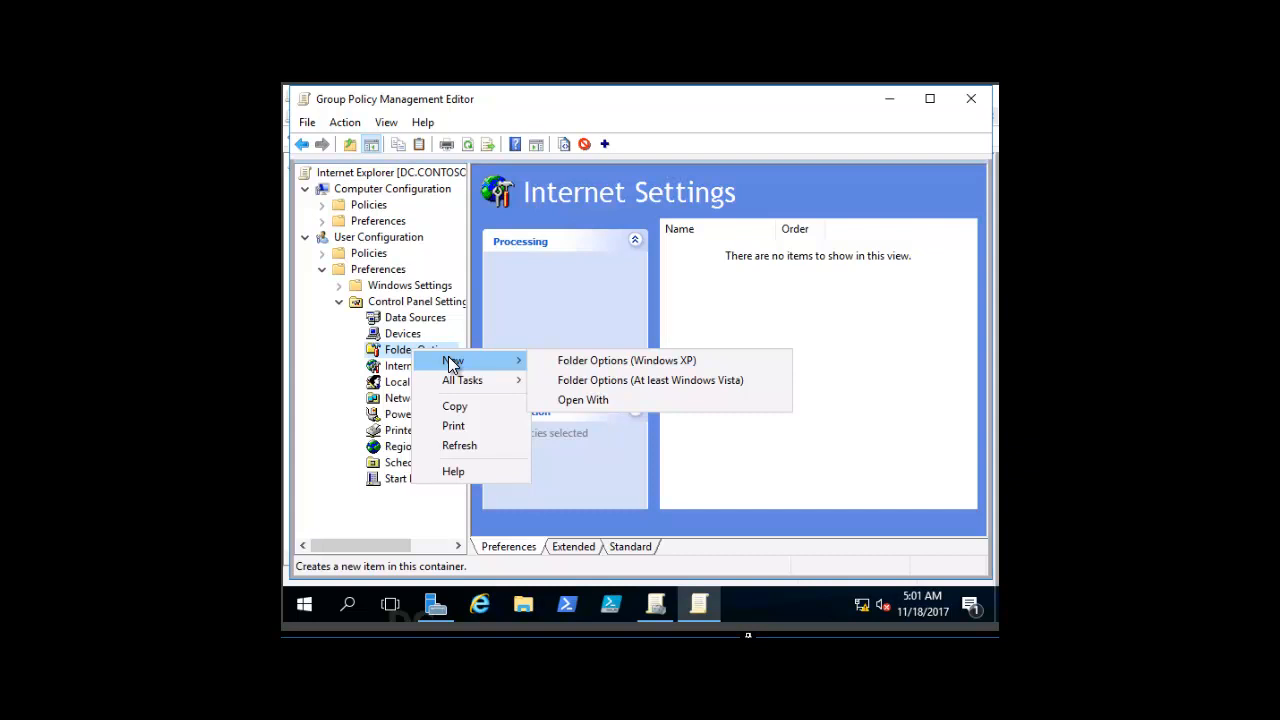
pyautogui.click(586, 379)
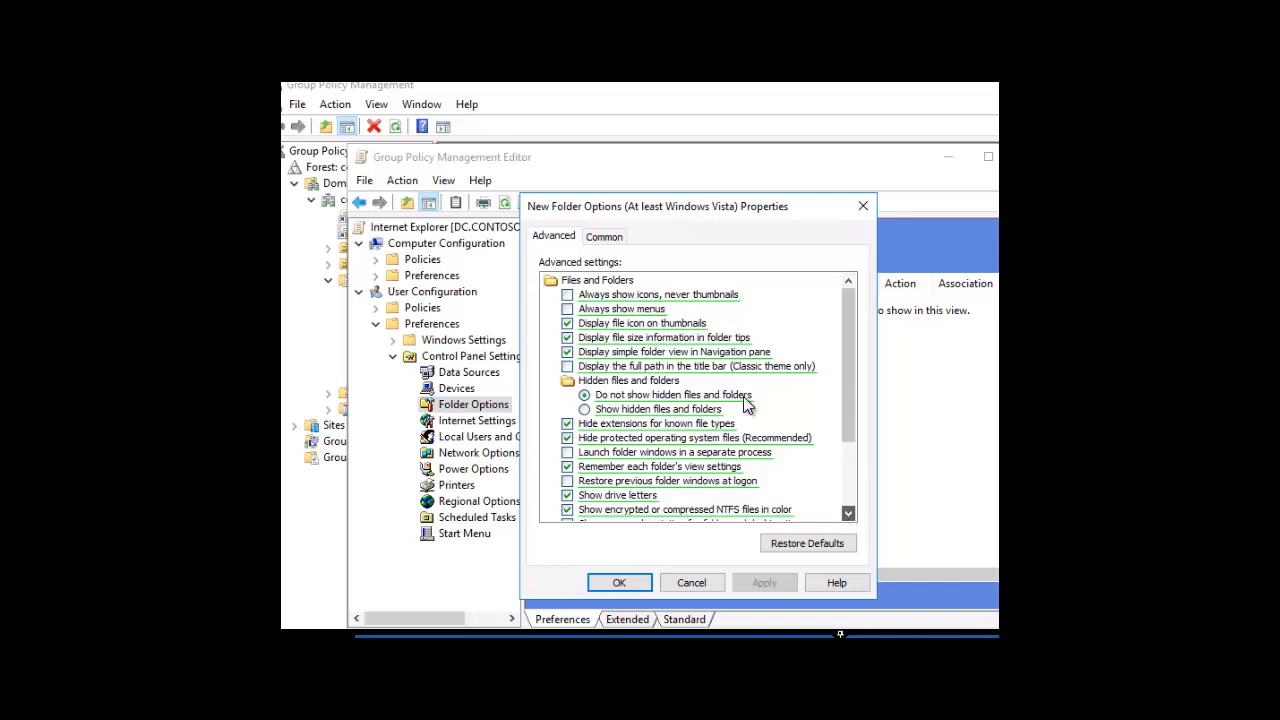
pyautogui.scroll(-1, 755, 432)
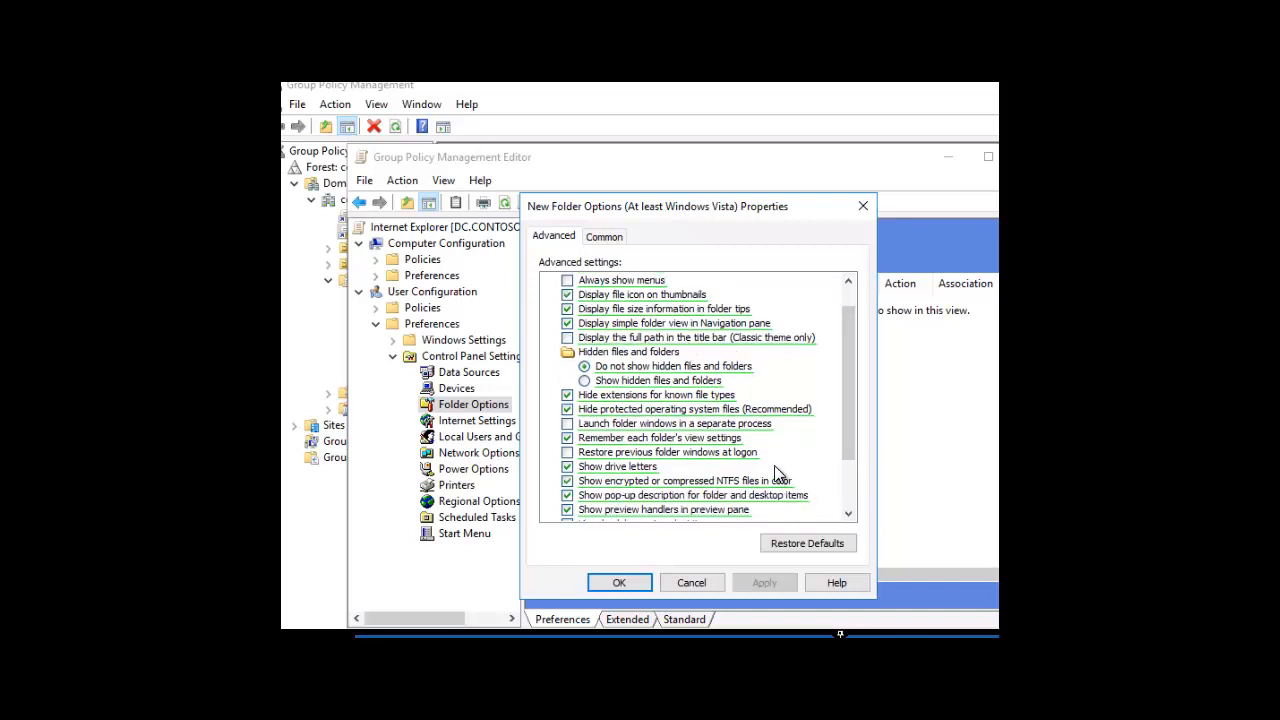